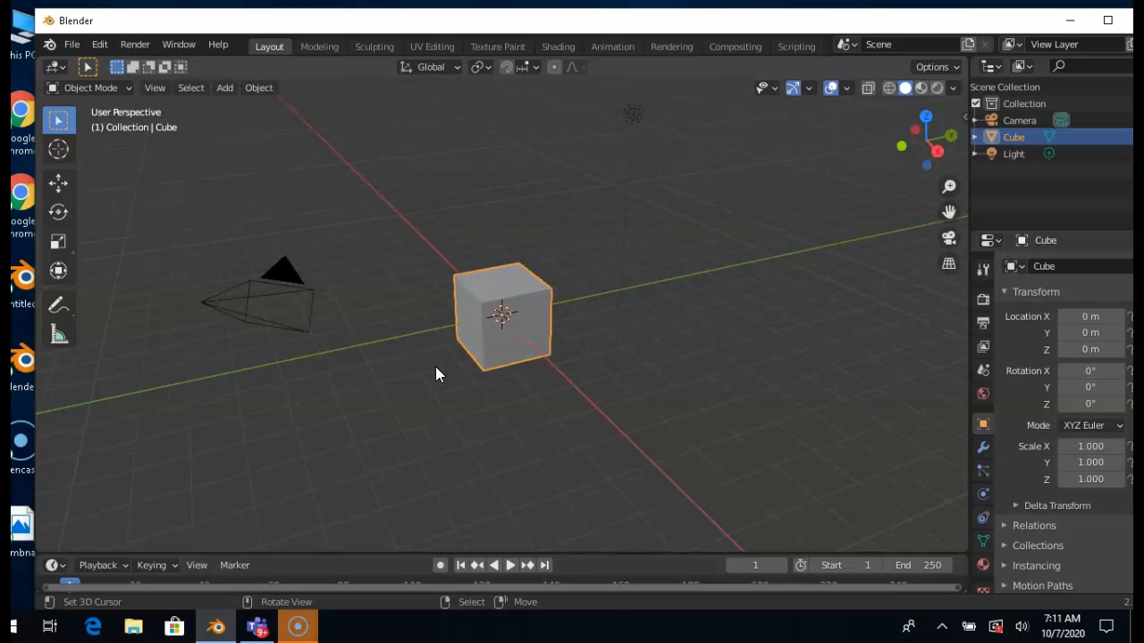
Clear the selection and reselect the default cube
scroll(436, 368, down, 1)
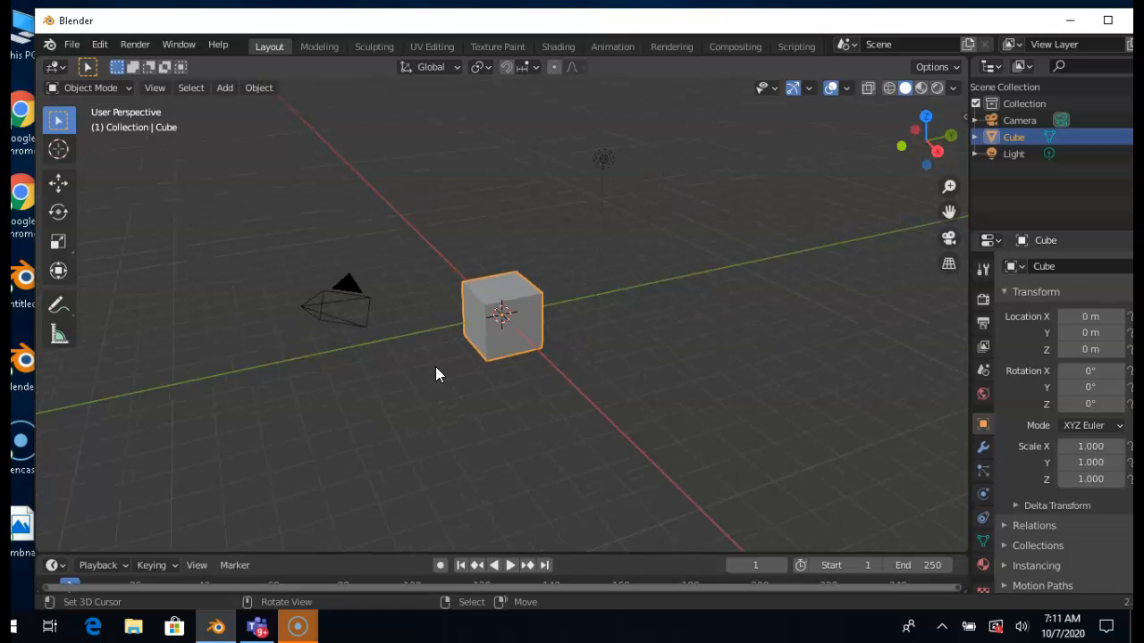
scroll(436, 368, up, 1)
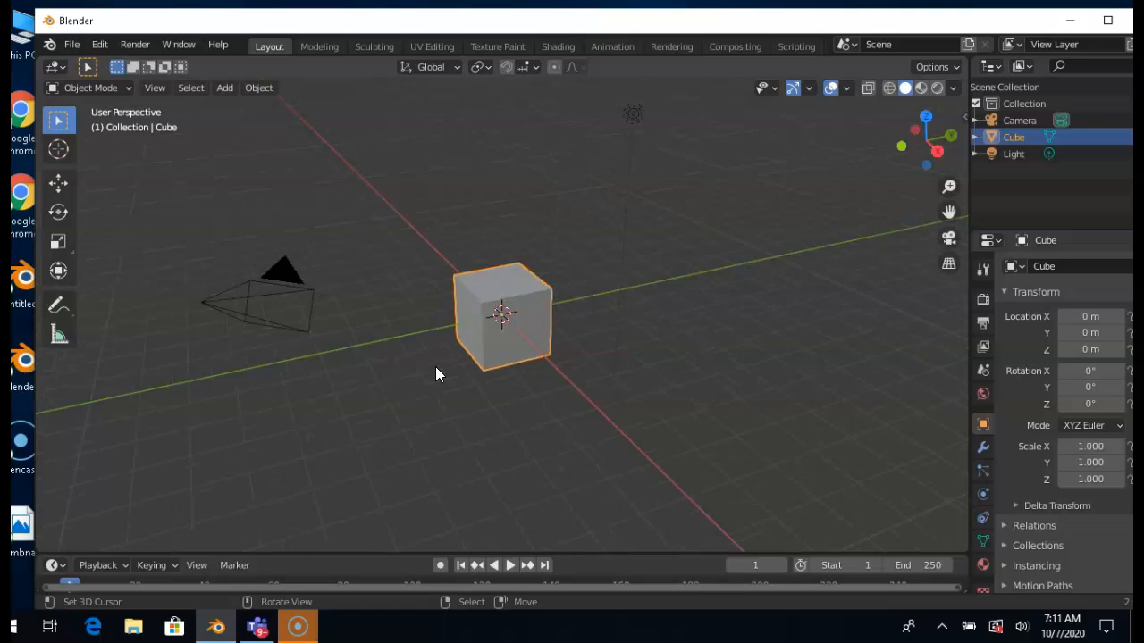
click(648, 393)
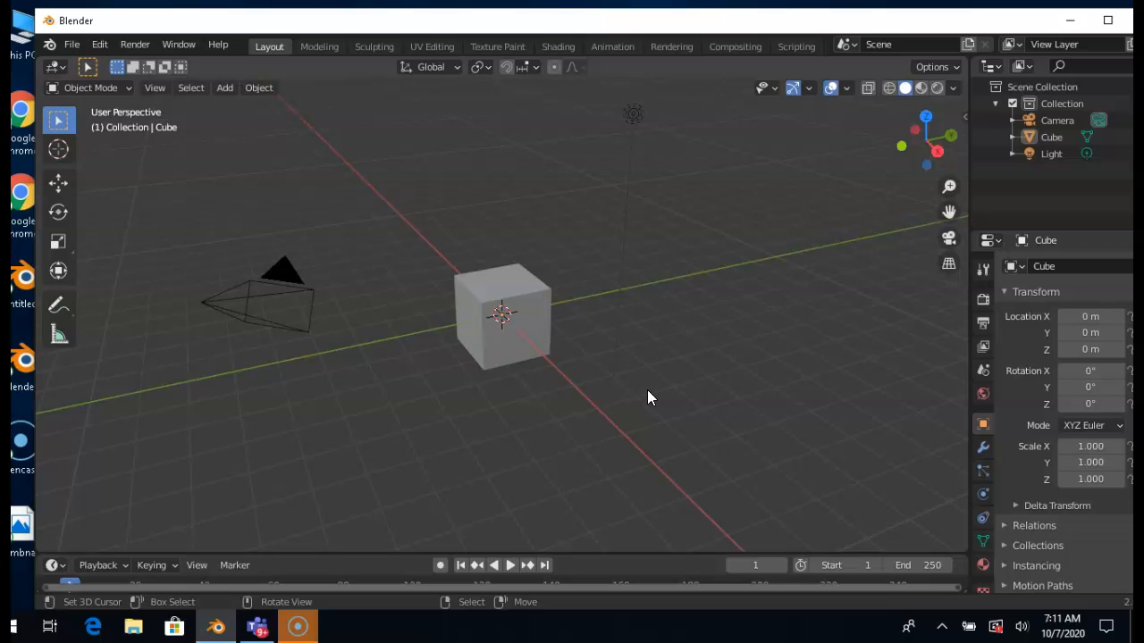
click(540, 334)
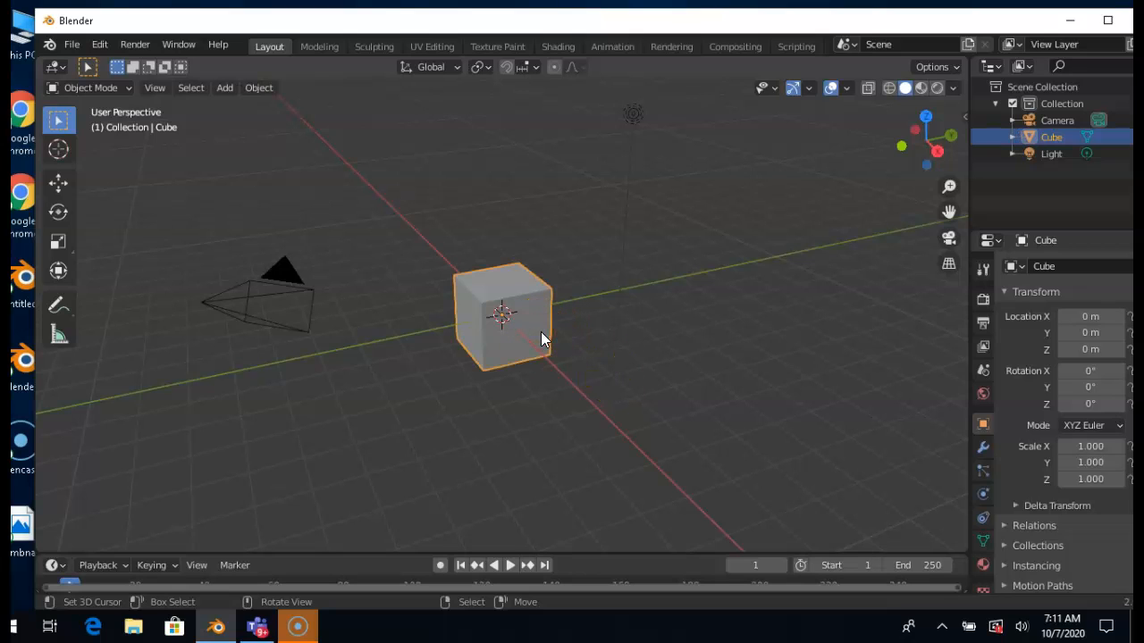
click(660, 375)
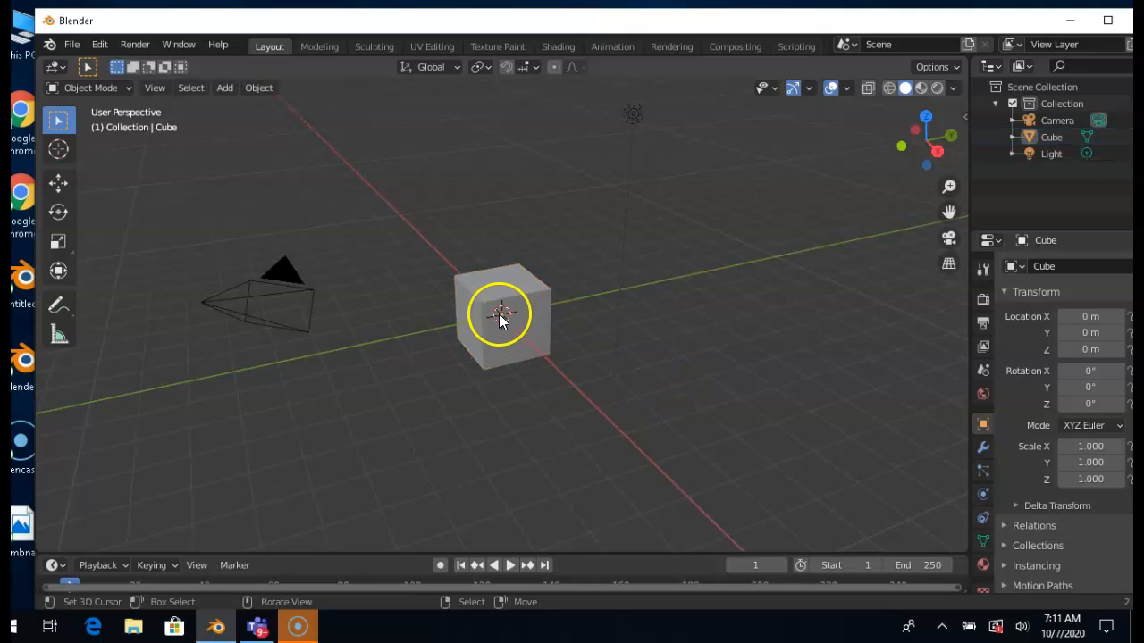
click(535, 321)
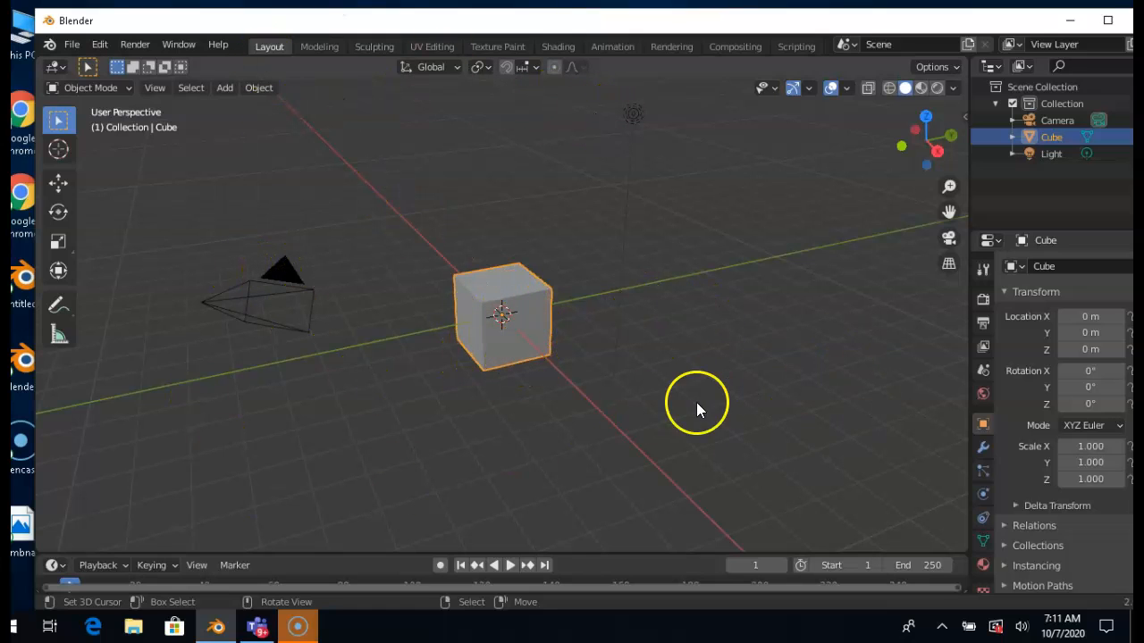
Place the 3D cursor at the light, check the active camera's view and return to the user perspective
shift+right_click(636, 114)
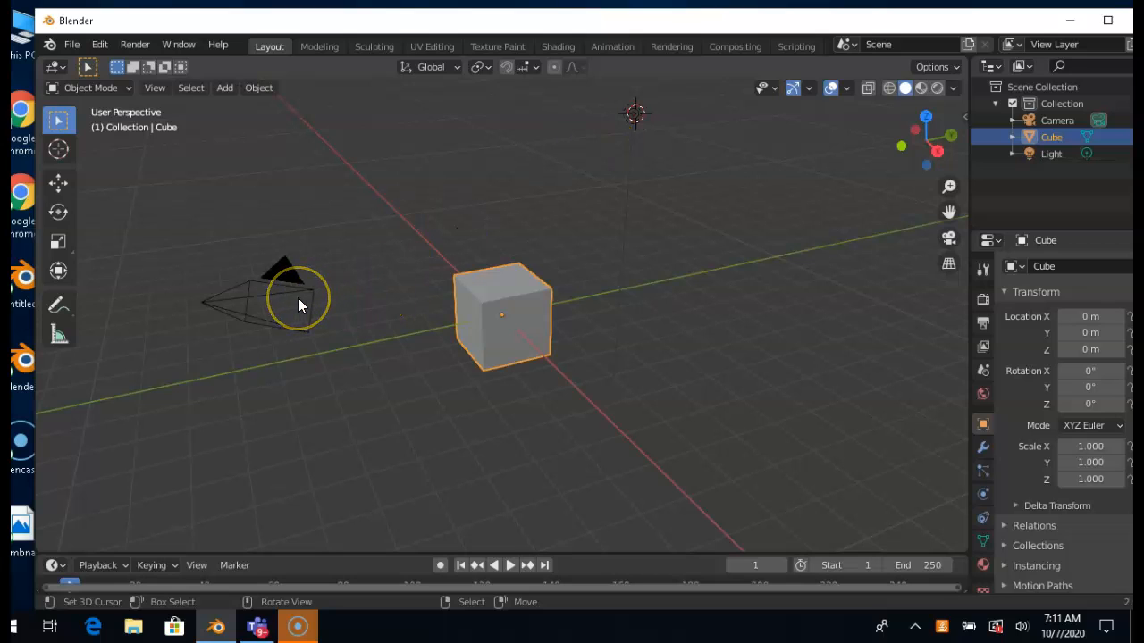
key(KP_0)
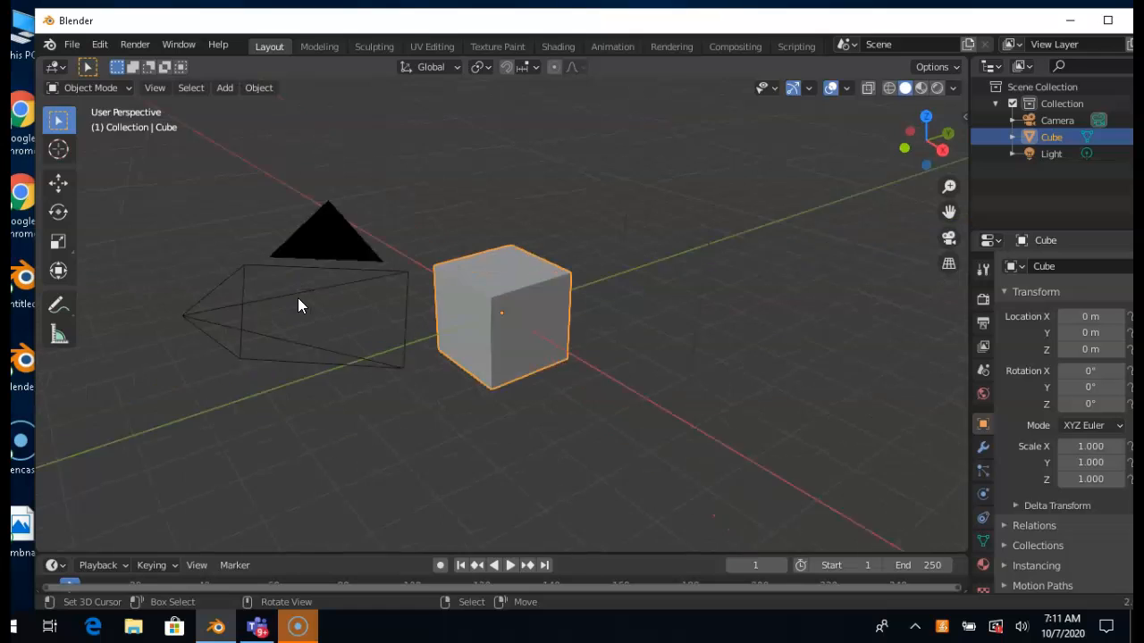
key(KP_0)
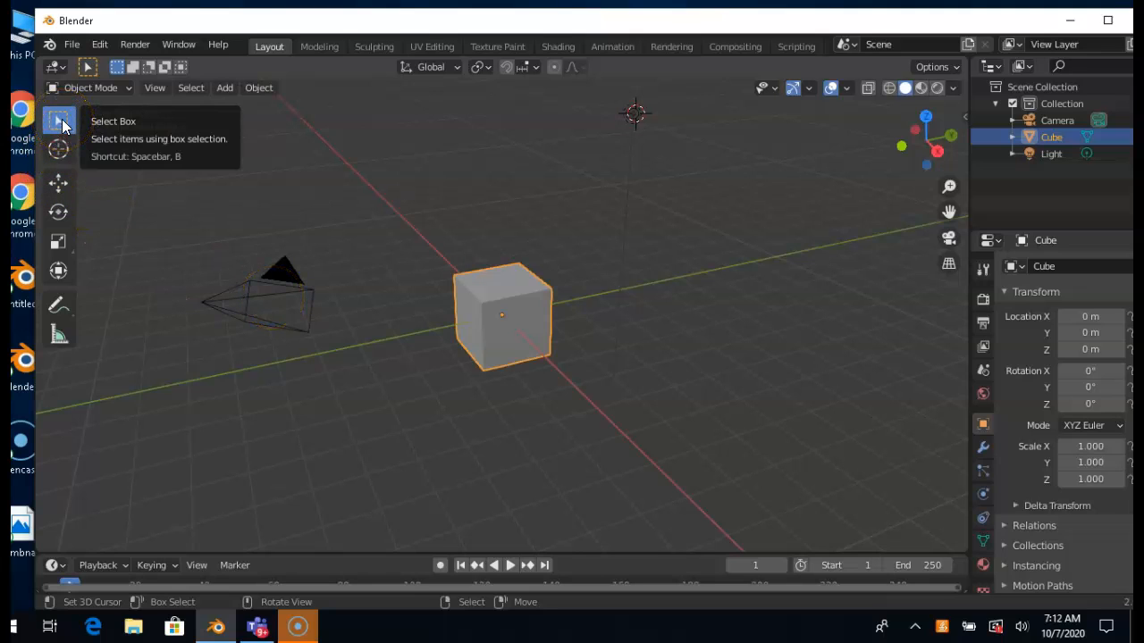
Go through the Move, Rotate, Scale, Transform and Annotate tools, ending with the Measure tool active
click(58, 183)
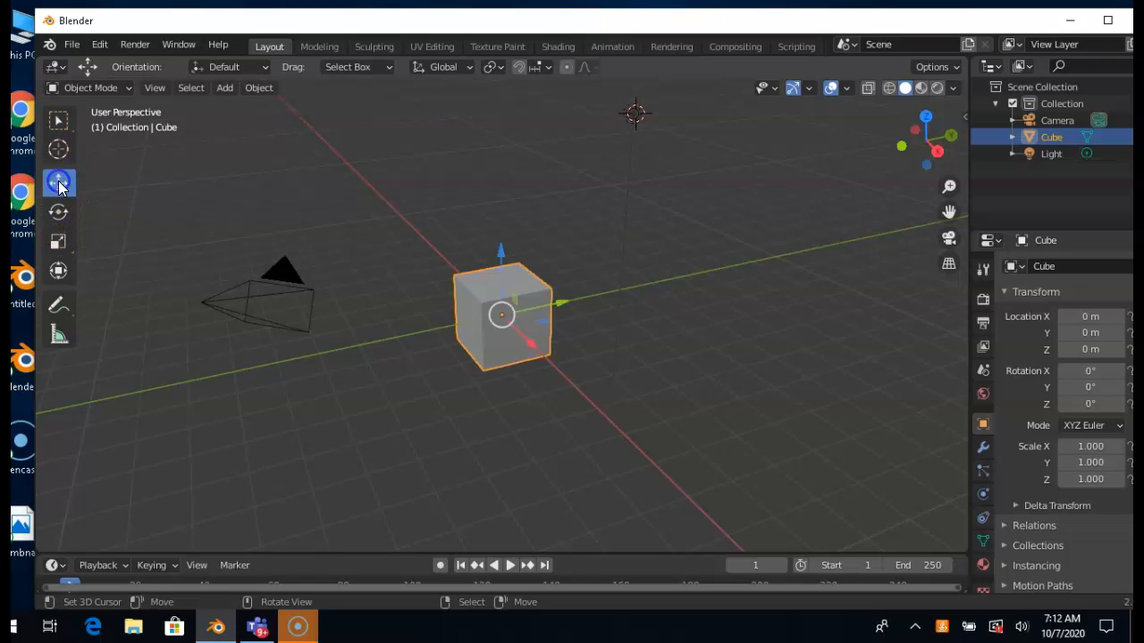
click(58, 215)
click(58, 241)
click(60, 268)
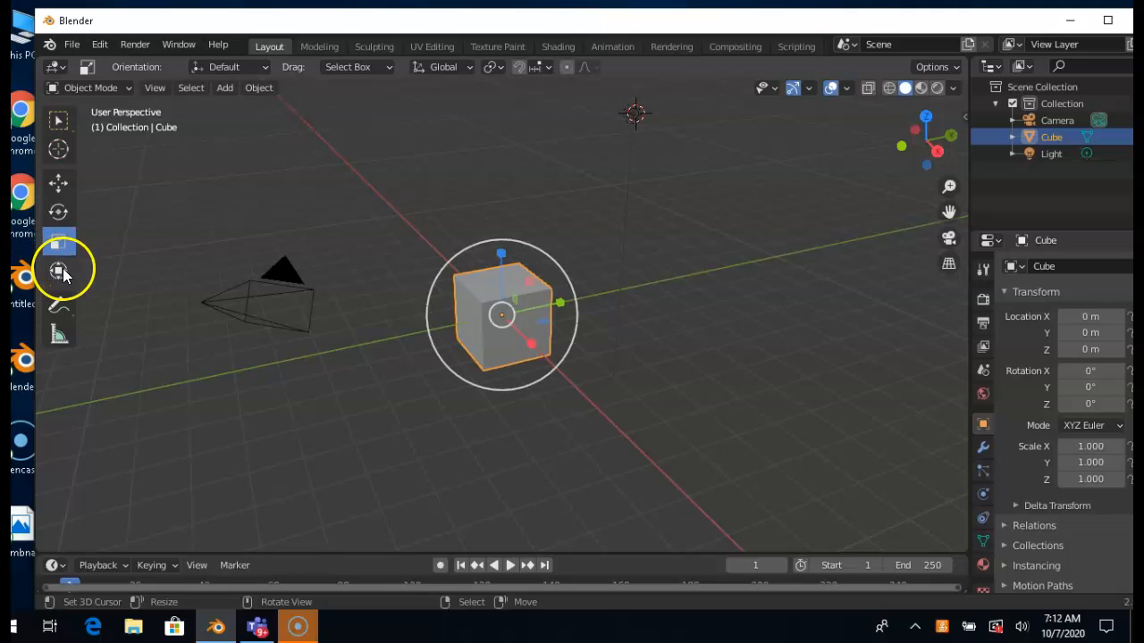
click(68, 243)
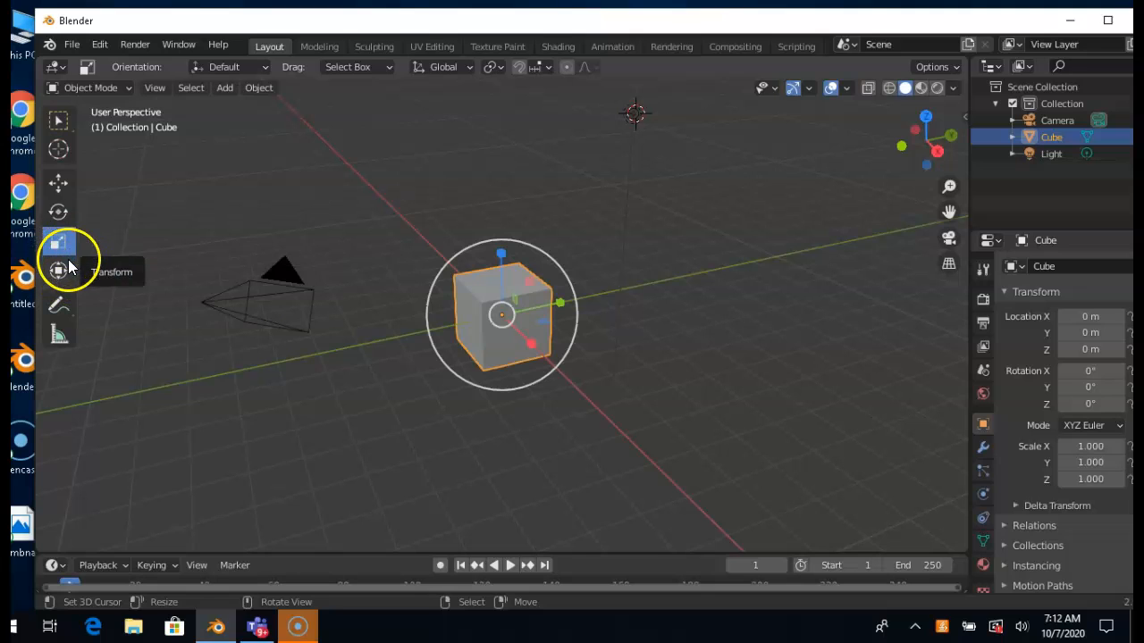
click(60, 269)
click(68, 307)
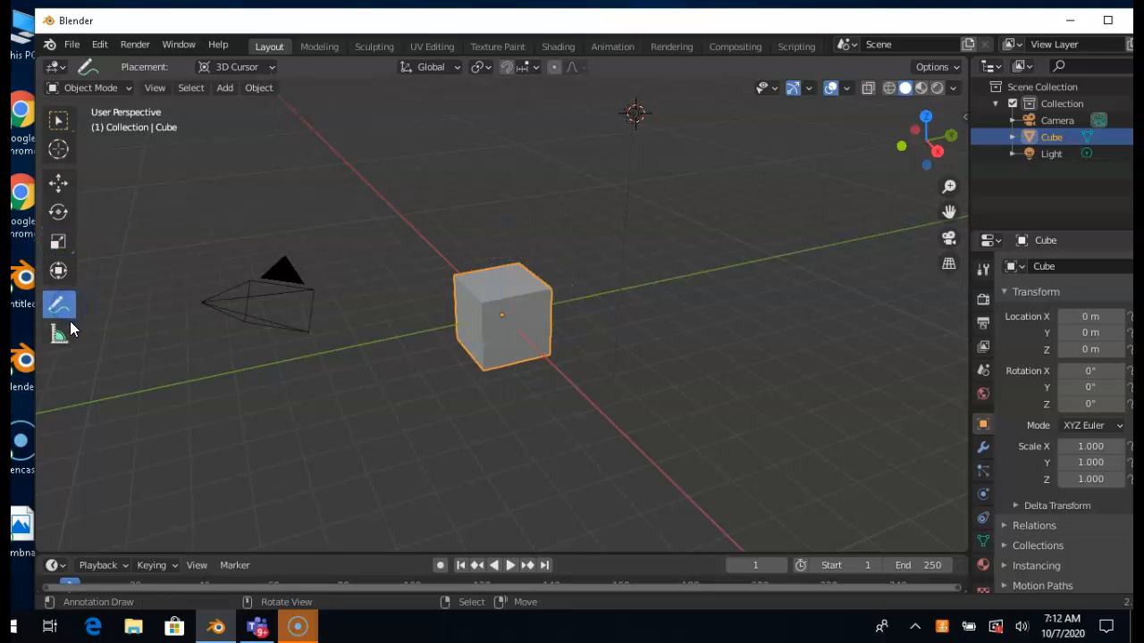
click(70, 328)
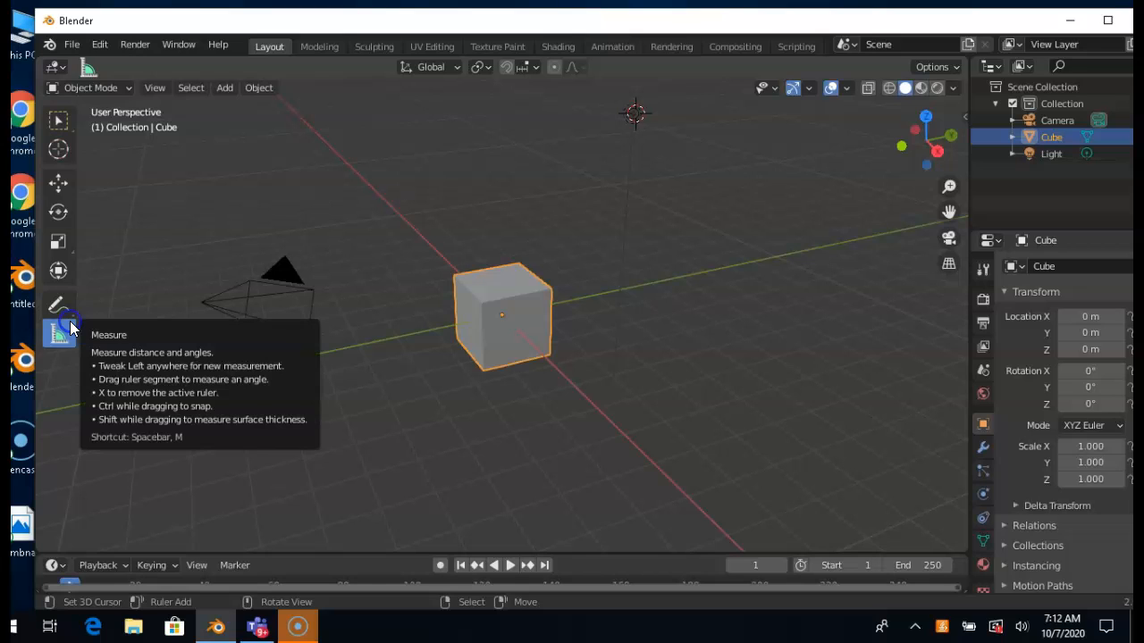
click(102, 288)
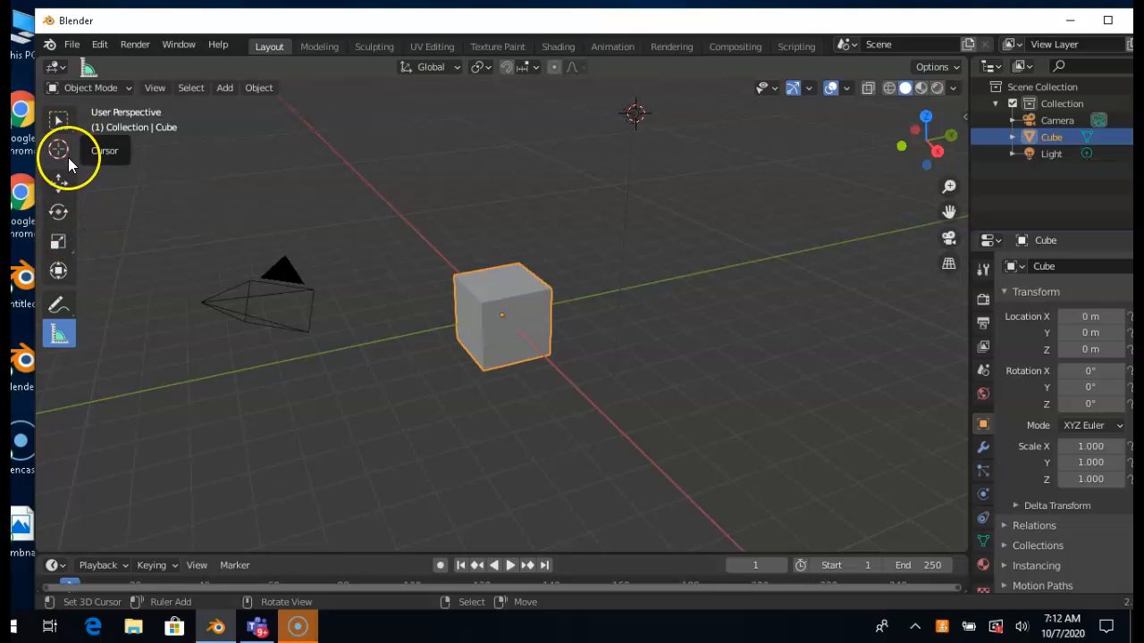
click(117, 88)
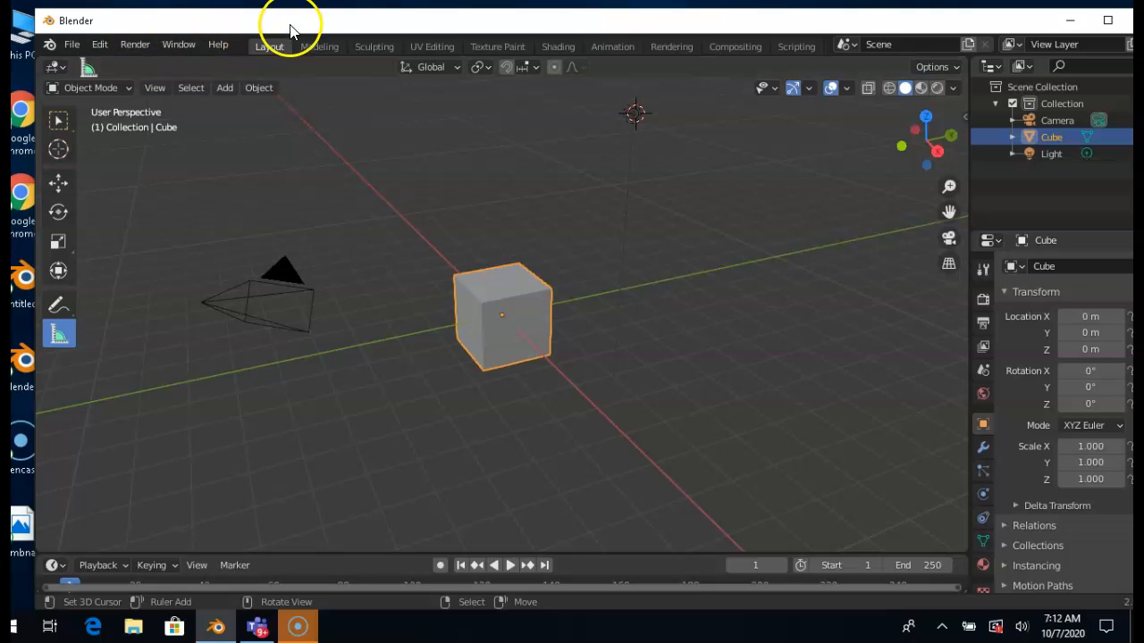
Examine the Modeling, Sculpting, UV Editing, Texture Paint, Shading, Animation, Rendering, Compositing and Scripting workspaces, and return to Layout
click(314, 46)
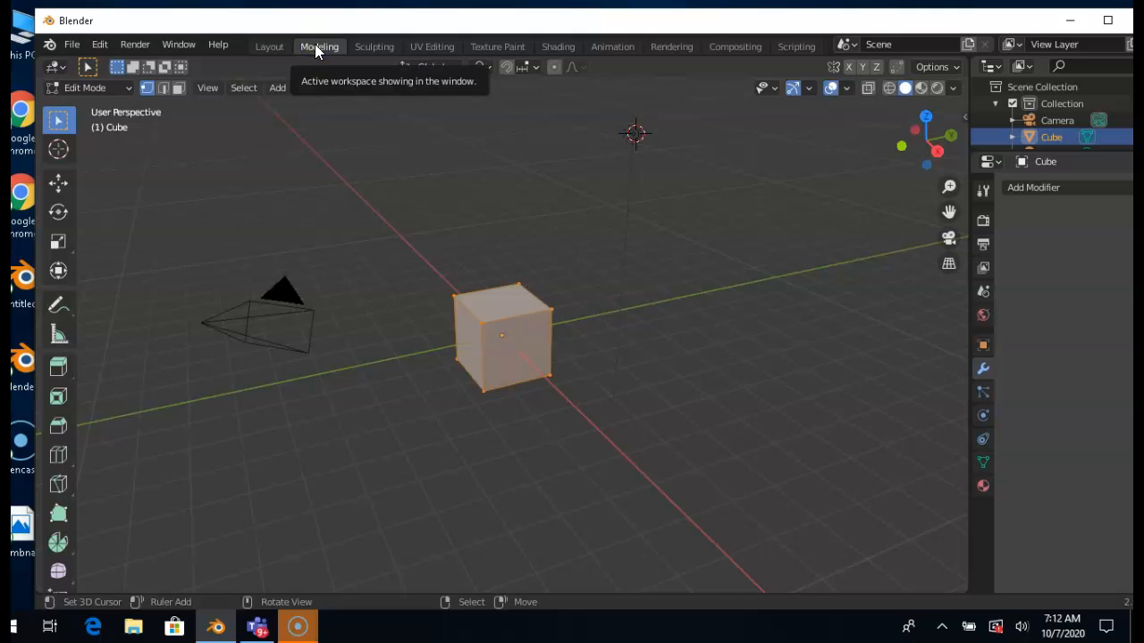
click(374, 46)
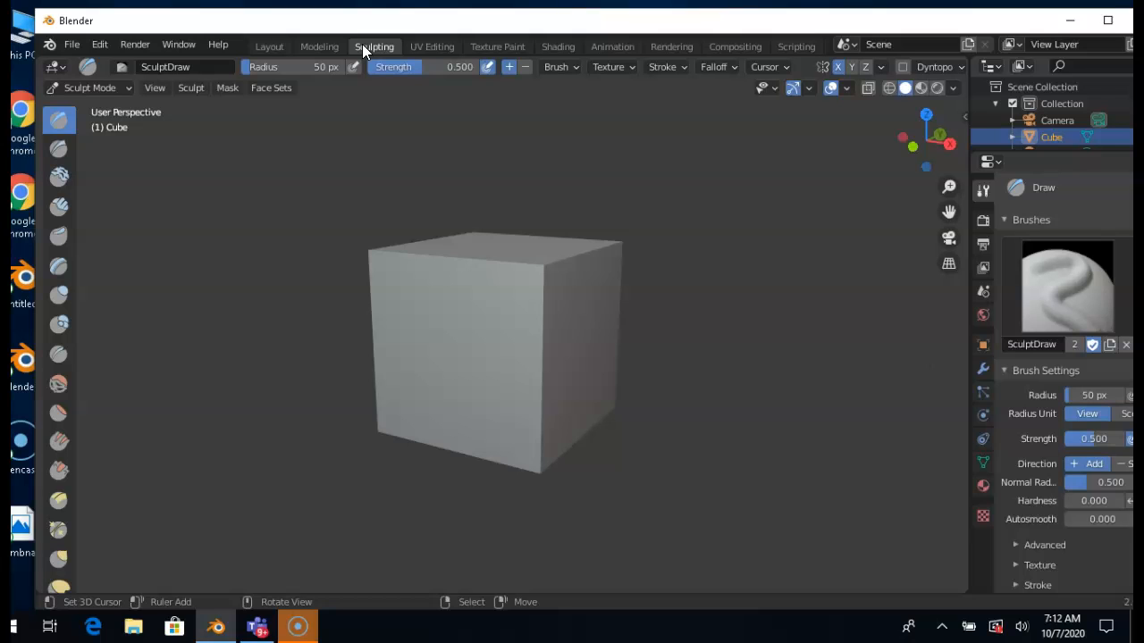
click(432, 46)
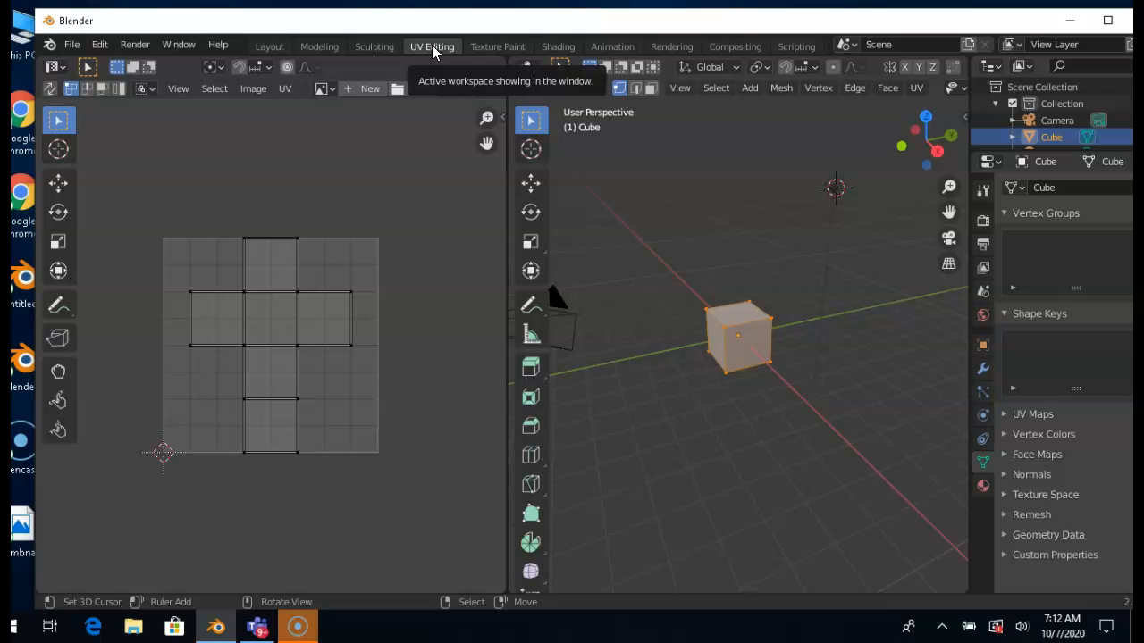
click(491, 51)
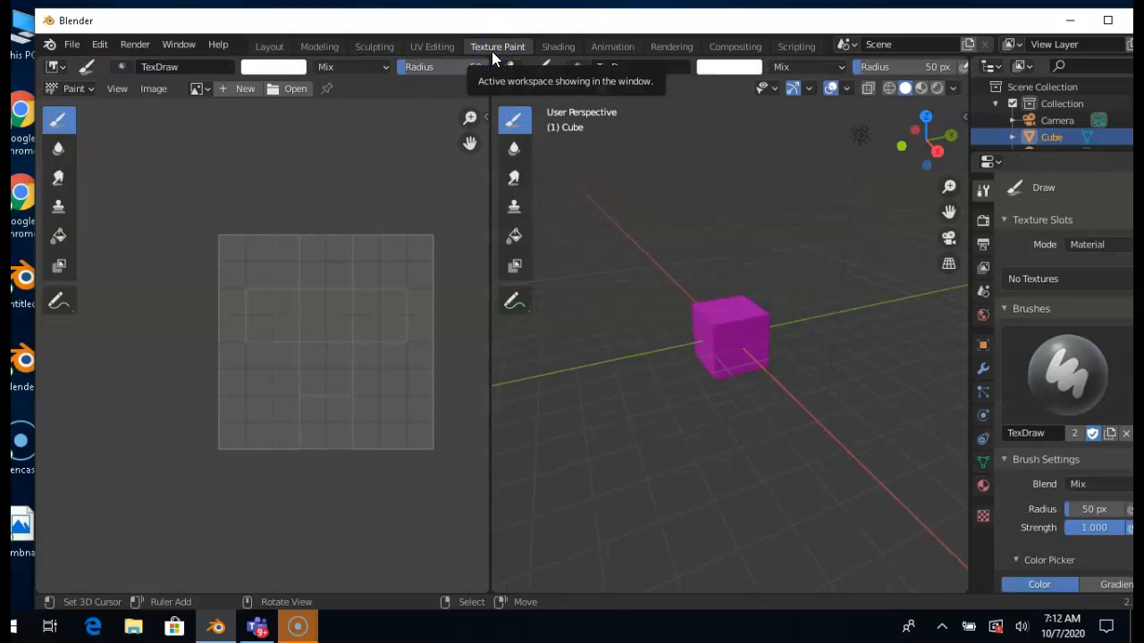
click(553, 47)
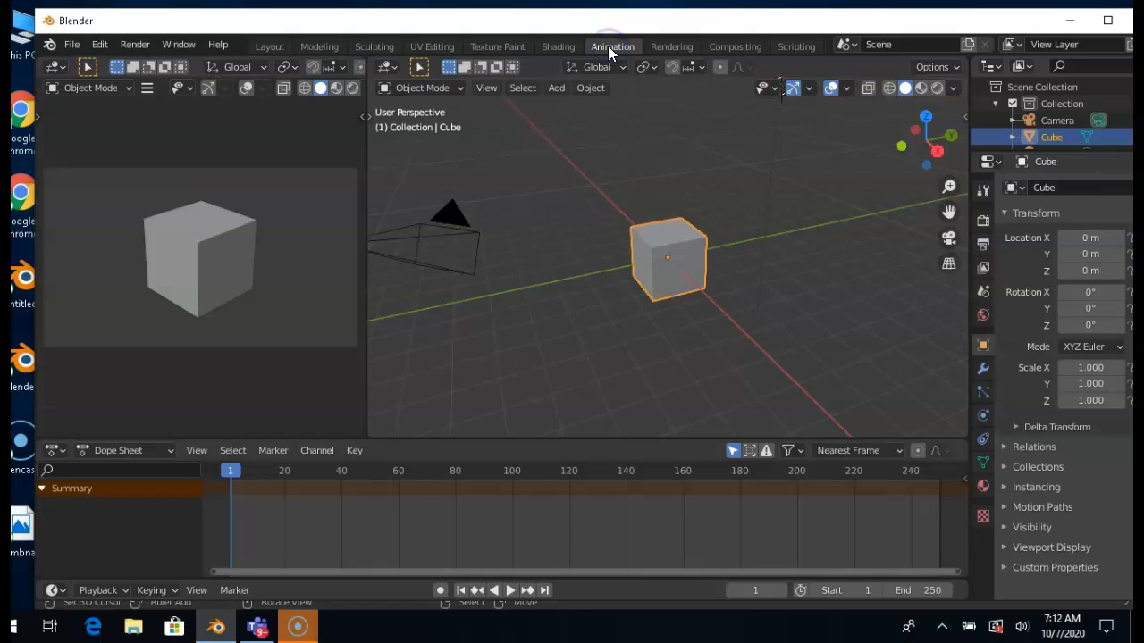
click(553, 47)
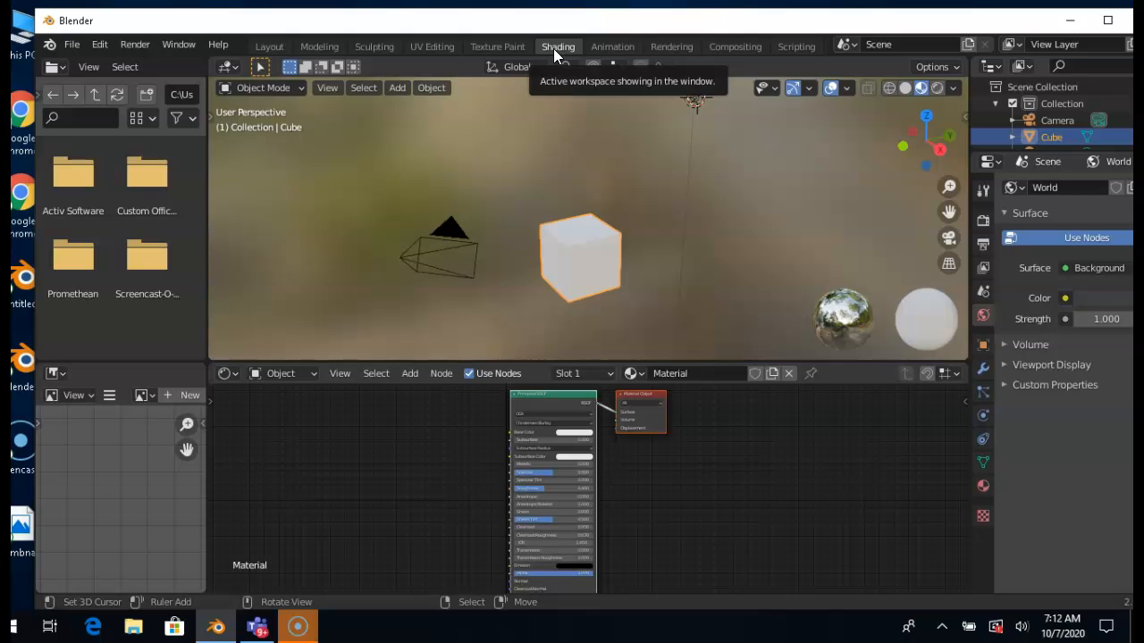
click(675, 46)
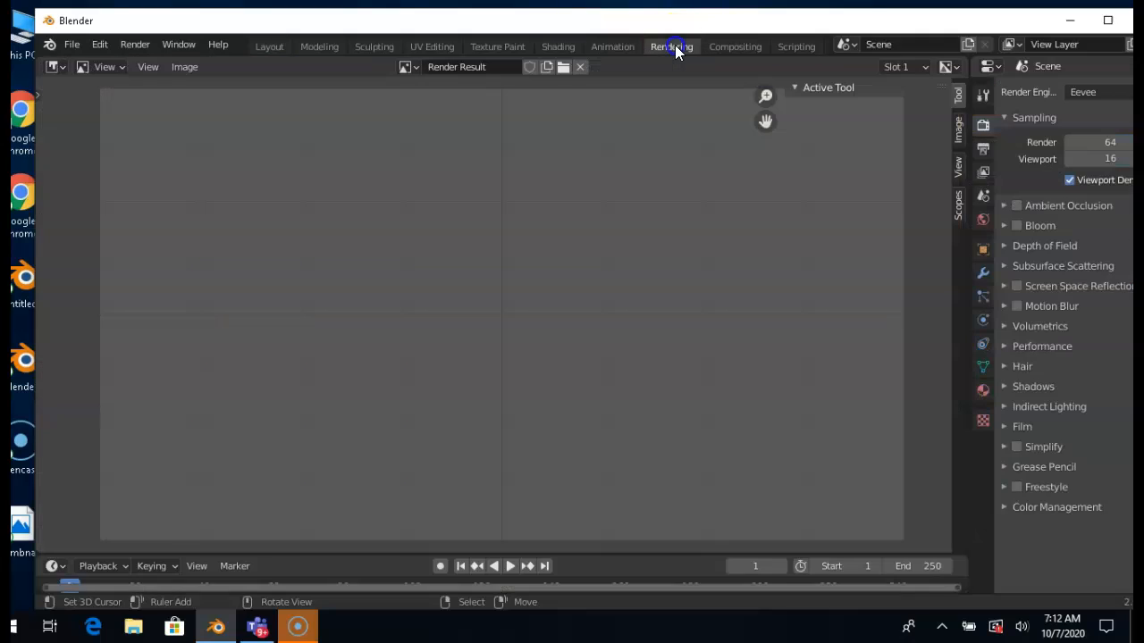
click(751, 48)
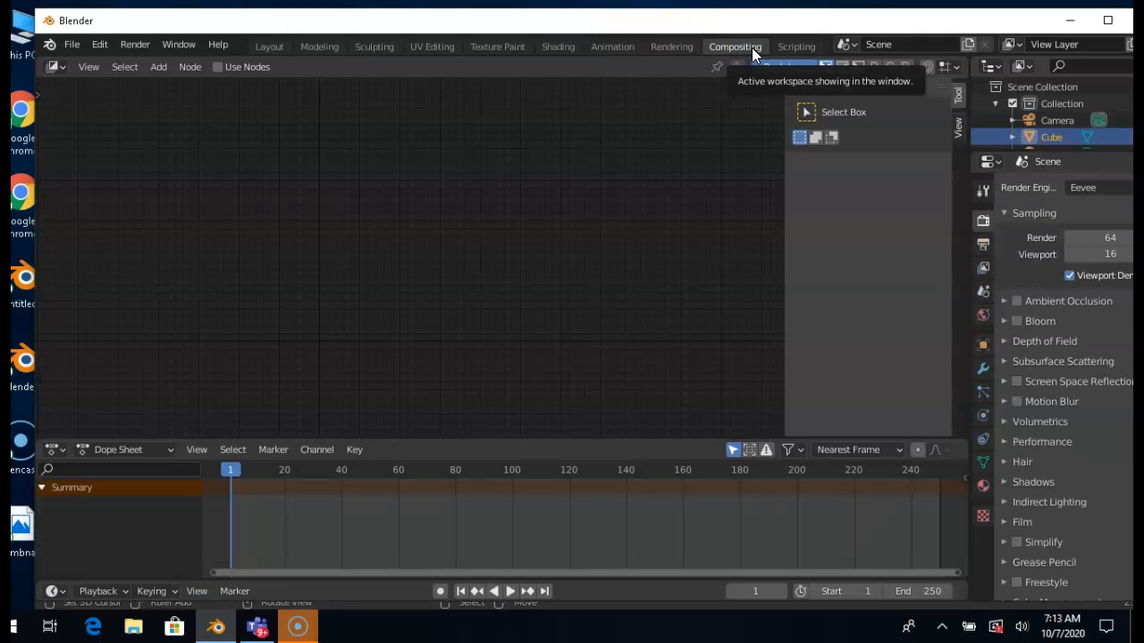
click(791, 47)
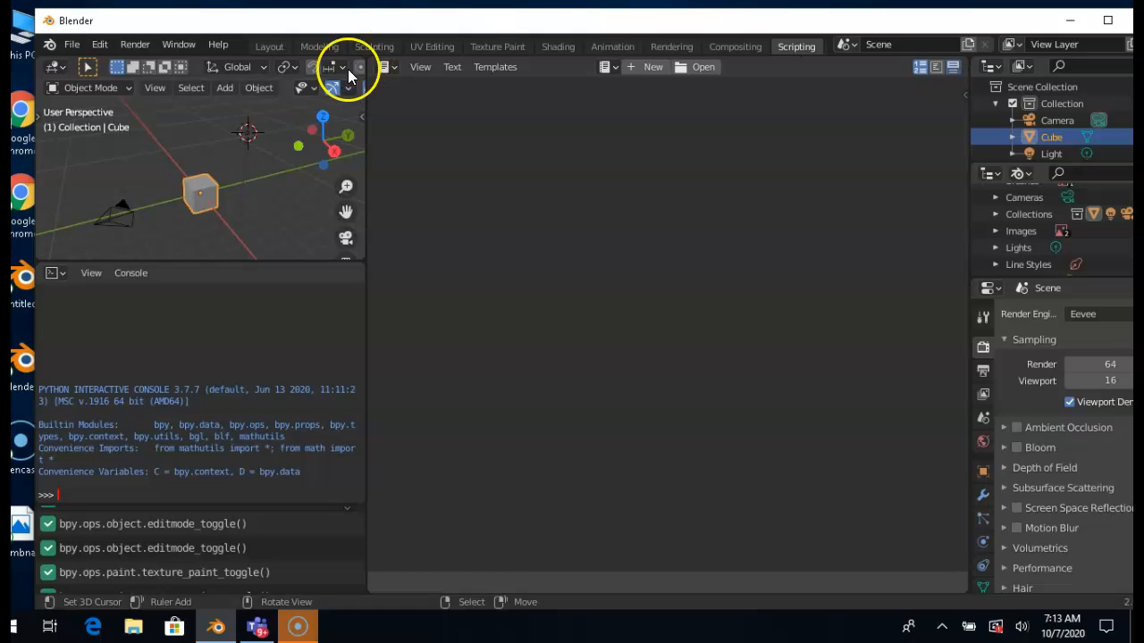
click(281, 49)
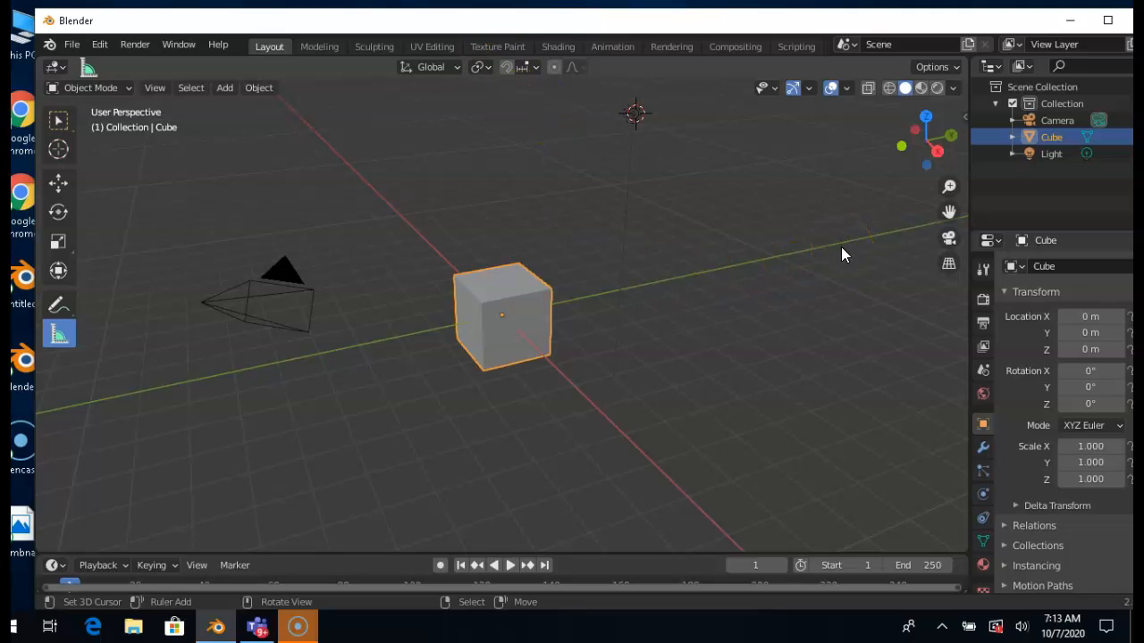
Show the viewport sidebar, examine its Item, Tool and View settings with the Move tool activated, and hide the sidebar
key(n)
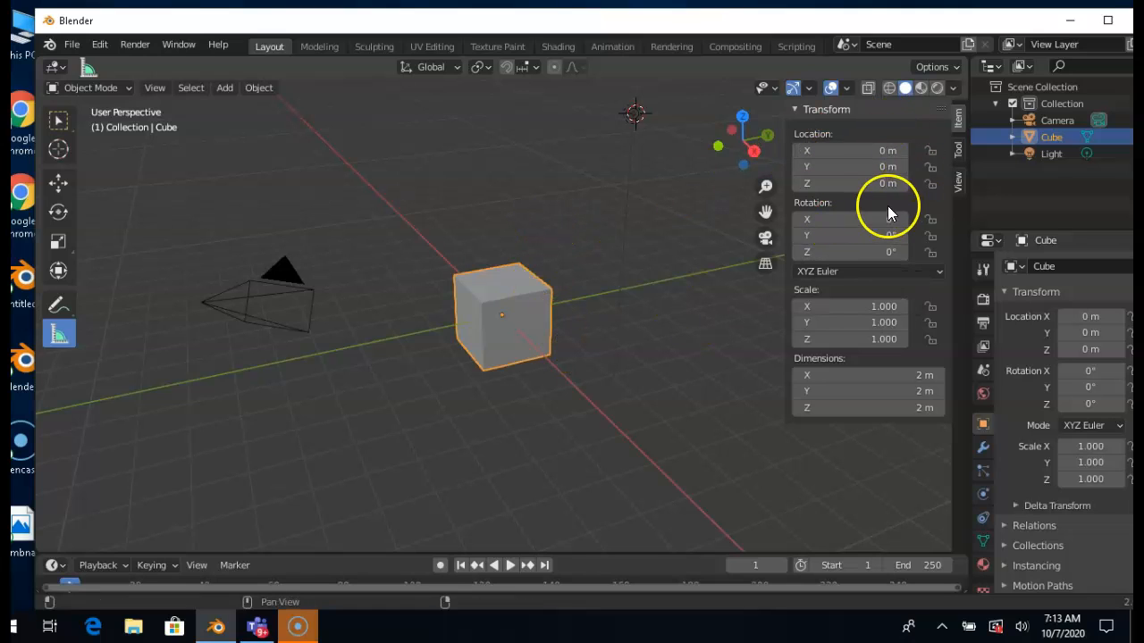
click(958, 149)
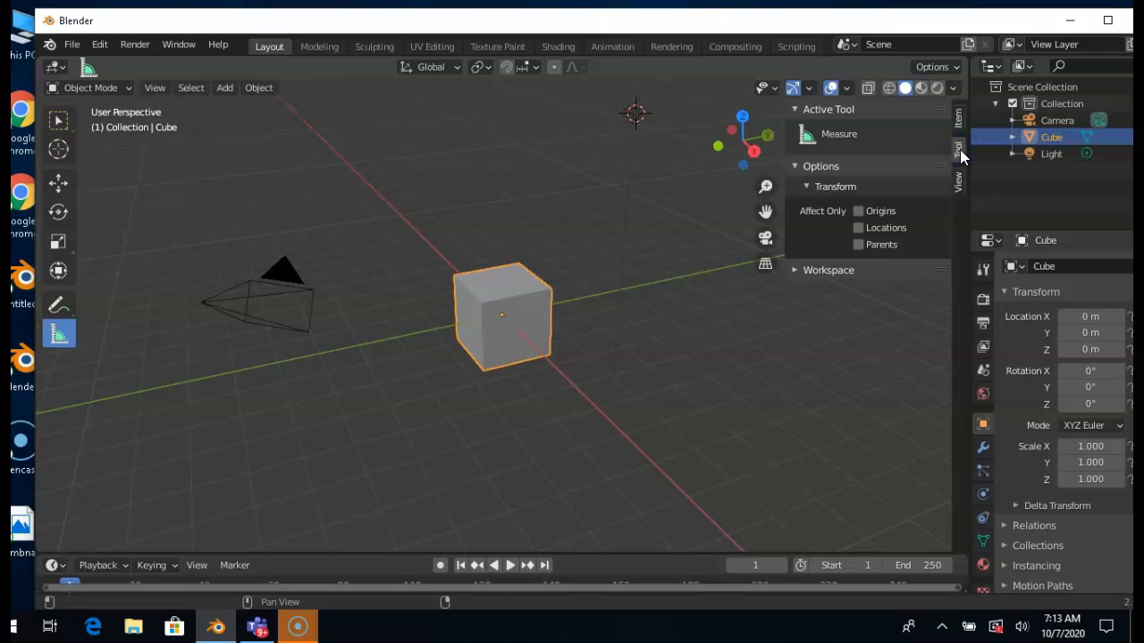
click(65, 171)
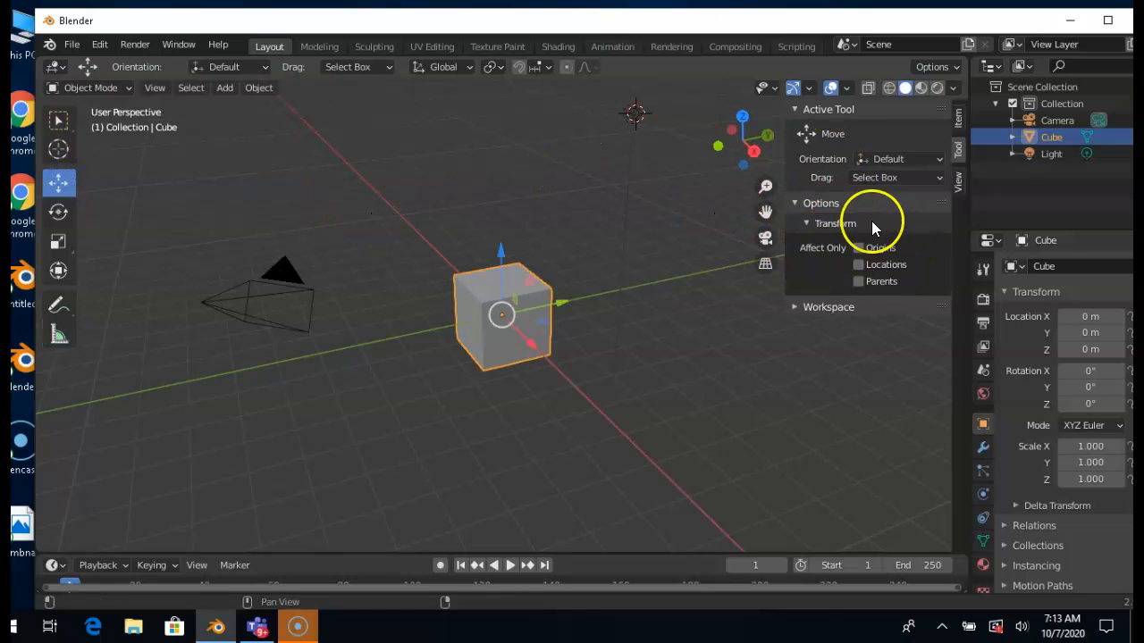
click(958, 181)
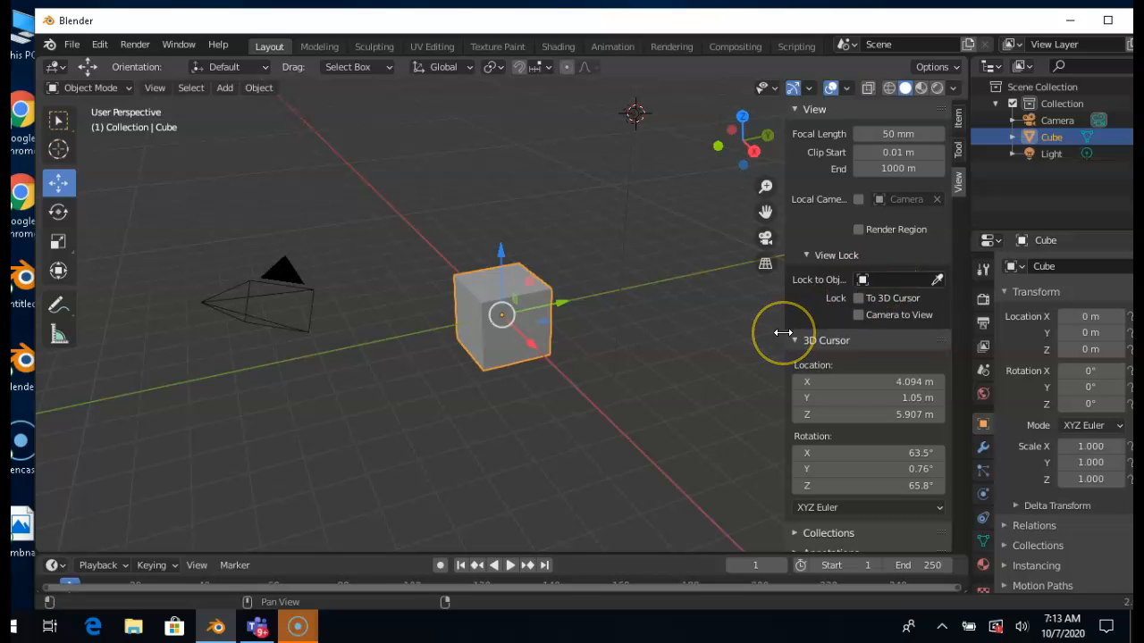
scroll(830, 379, down, 1)
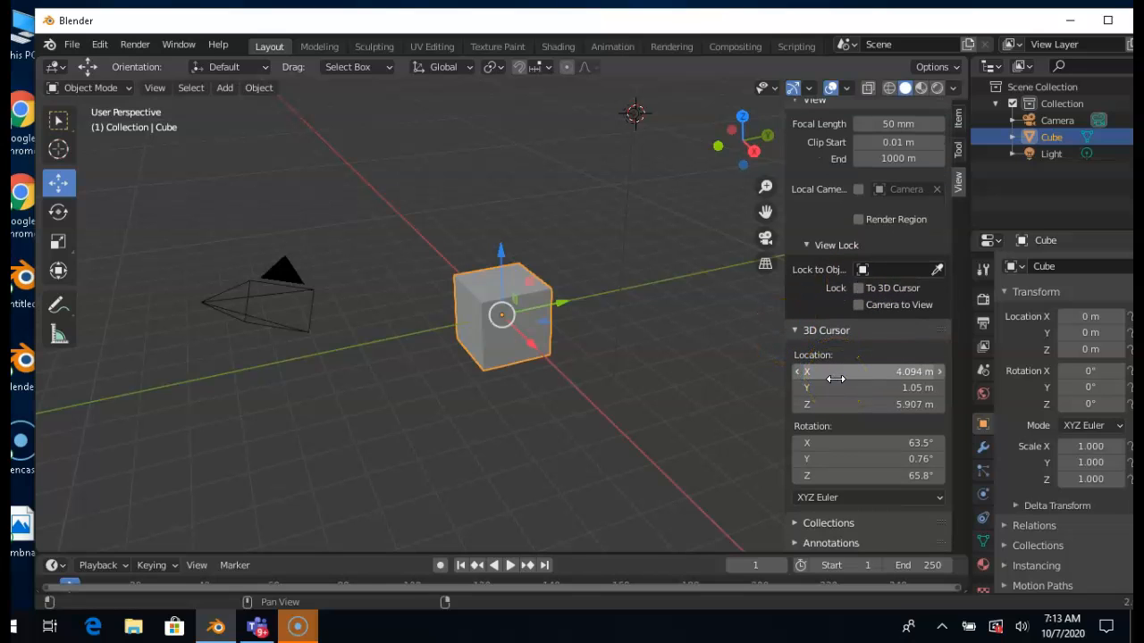
scroll(835, 379, up, 1)
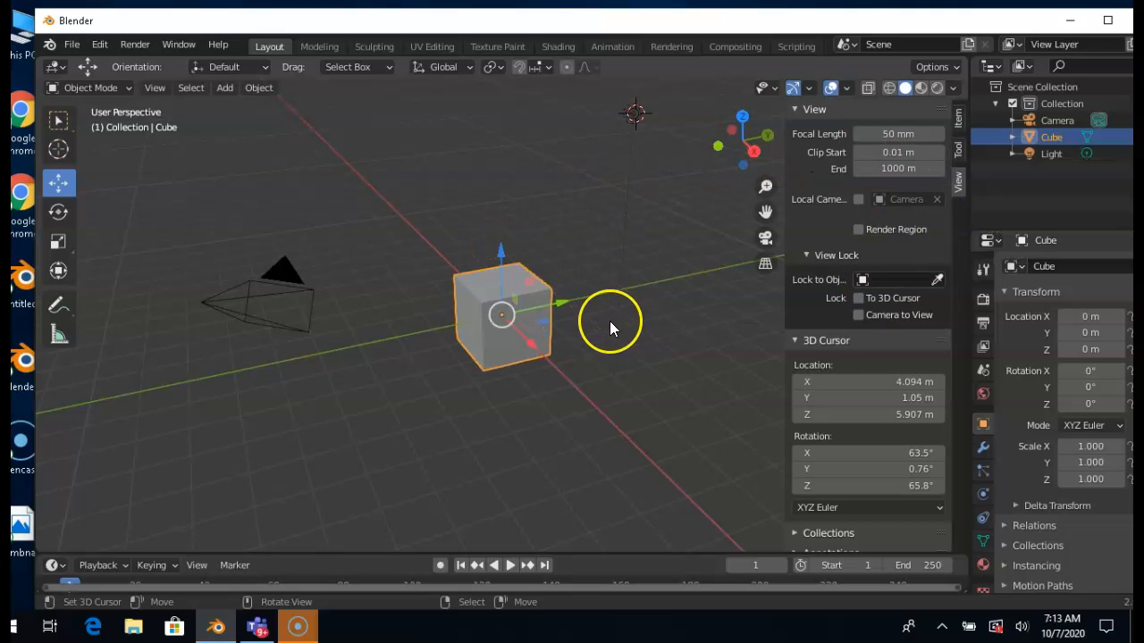
key(n)
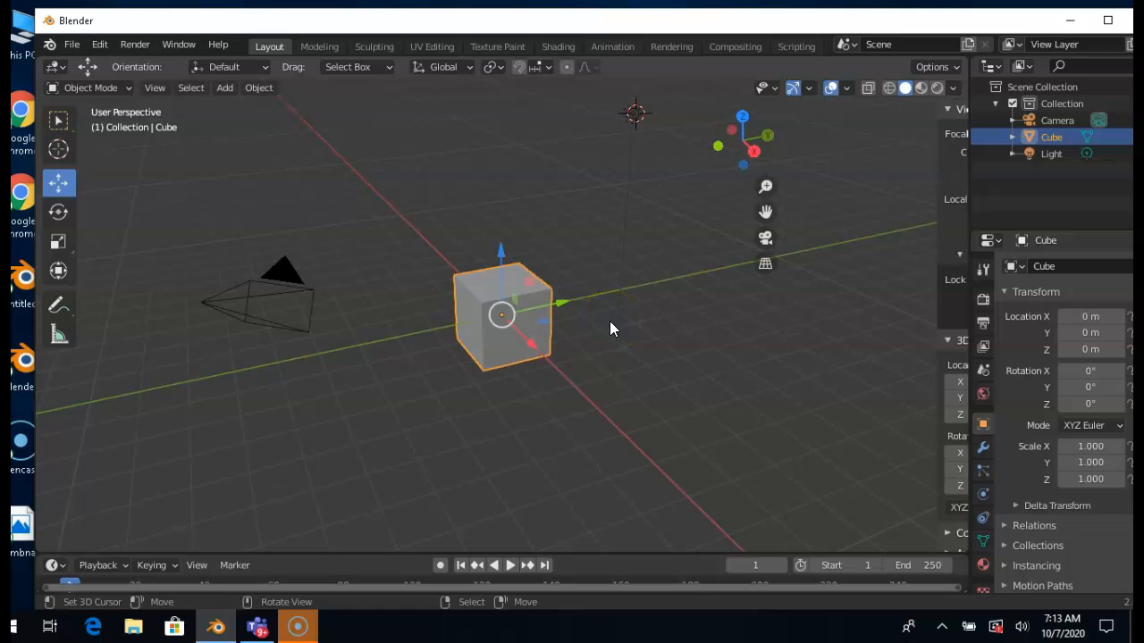
Move the cube to about X -1.26 m, Y 0.36 m and stretch it along X to a scale of about 9.15
drag(560, 306, 528, 322)
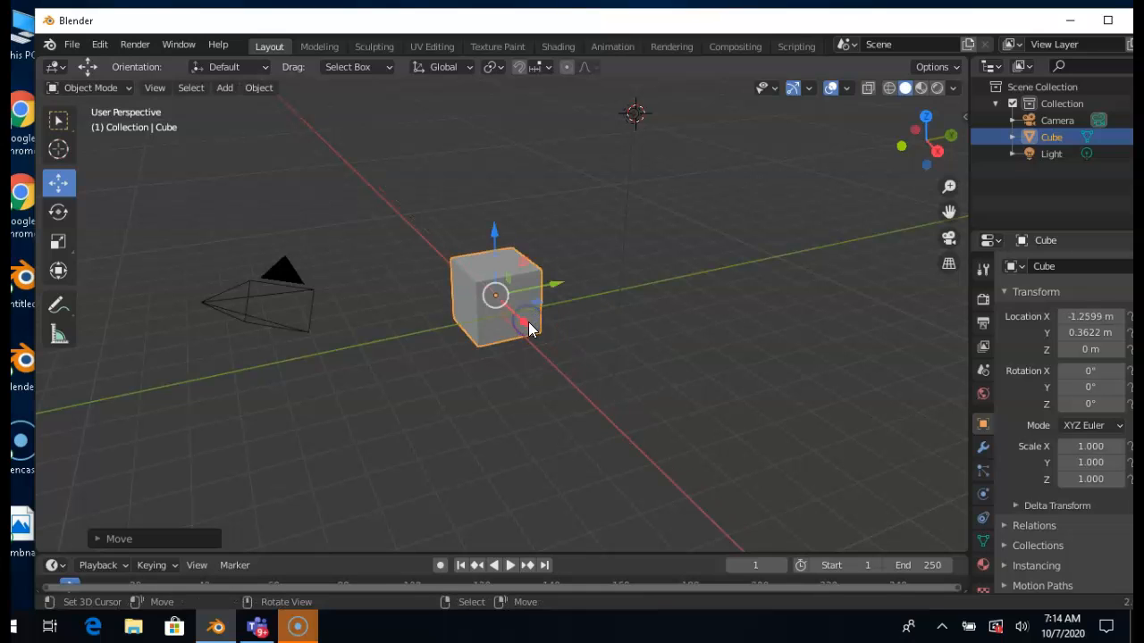
click(67, 245)
drag(527, 322, 759, 545)
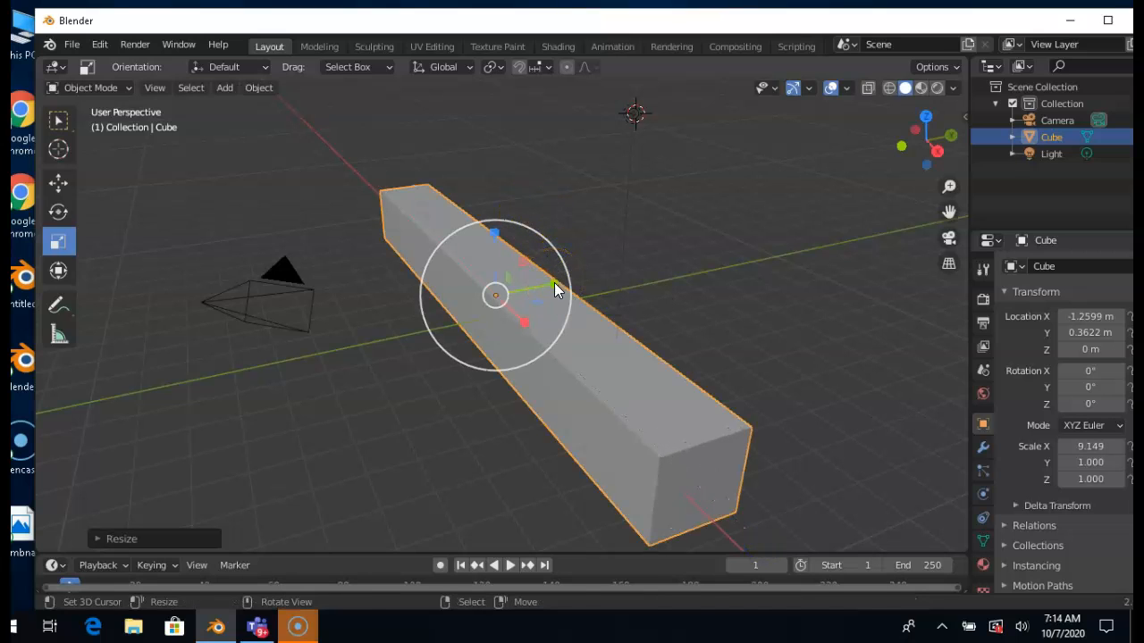
Narrow the stretched cube to a scale of about 0.60 along Y and flatten it to about 0.48 along Z
drag(554, 282, 529, 299)
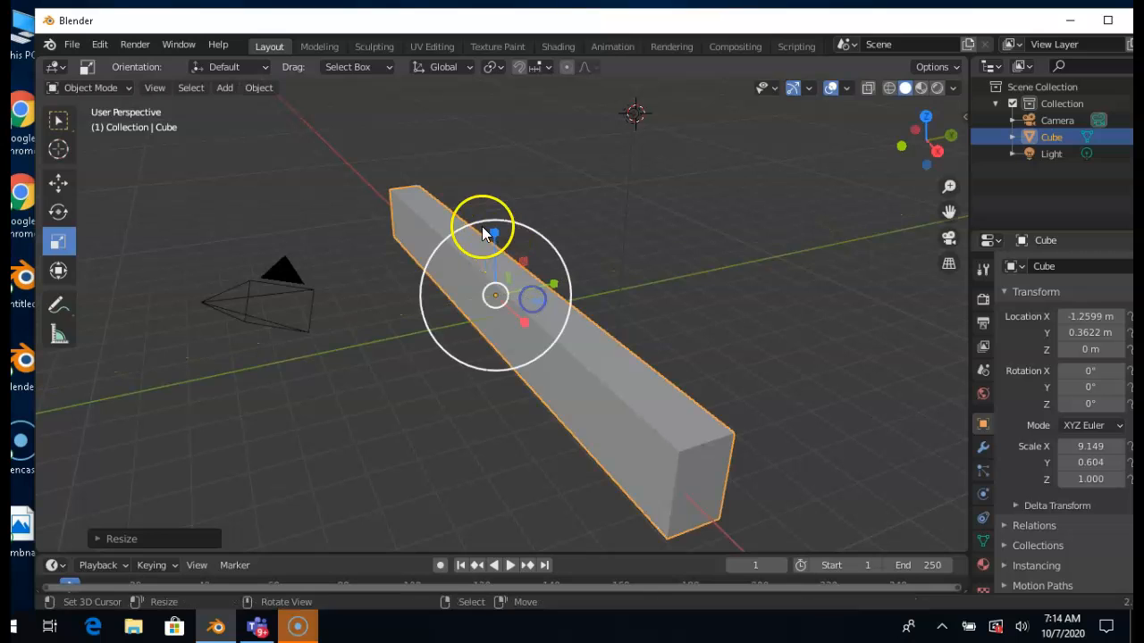
drag(494, 233, 495, 265)
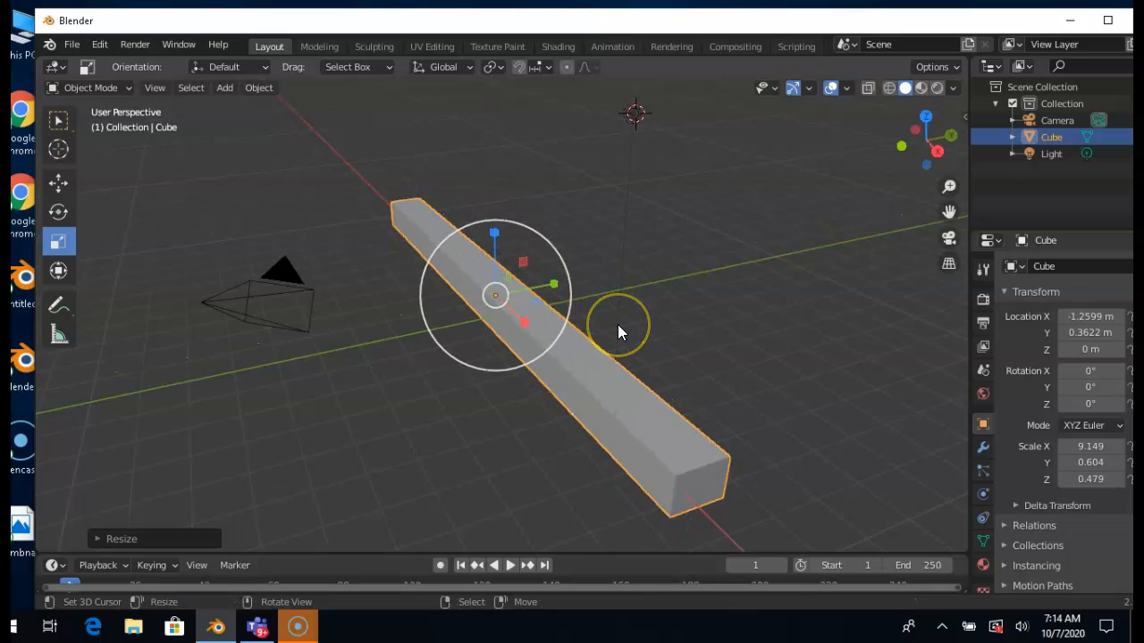
scroll(617, 330, down, 1)
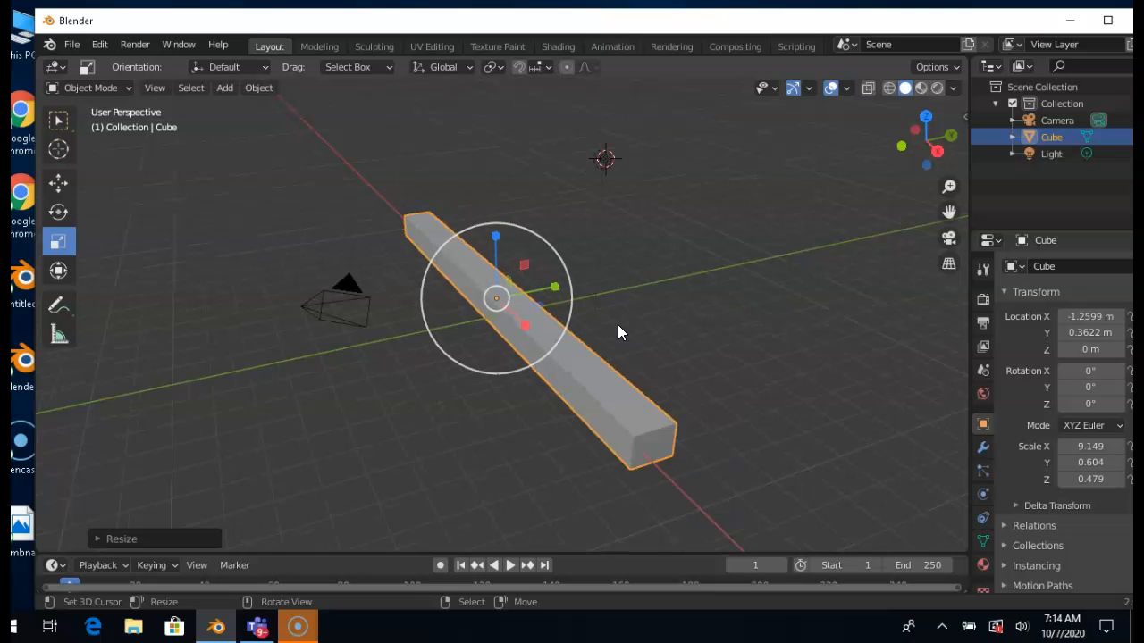
scroll(618, 326, down, 1)
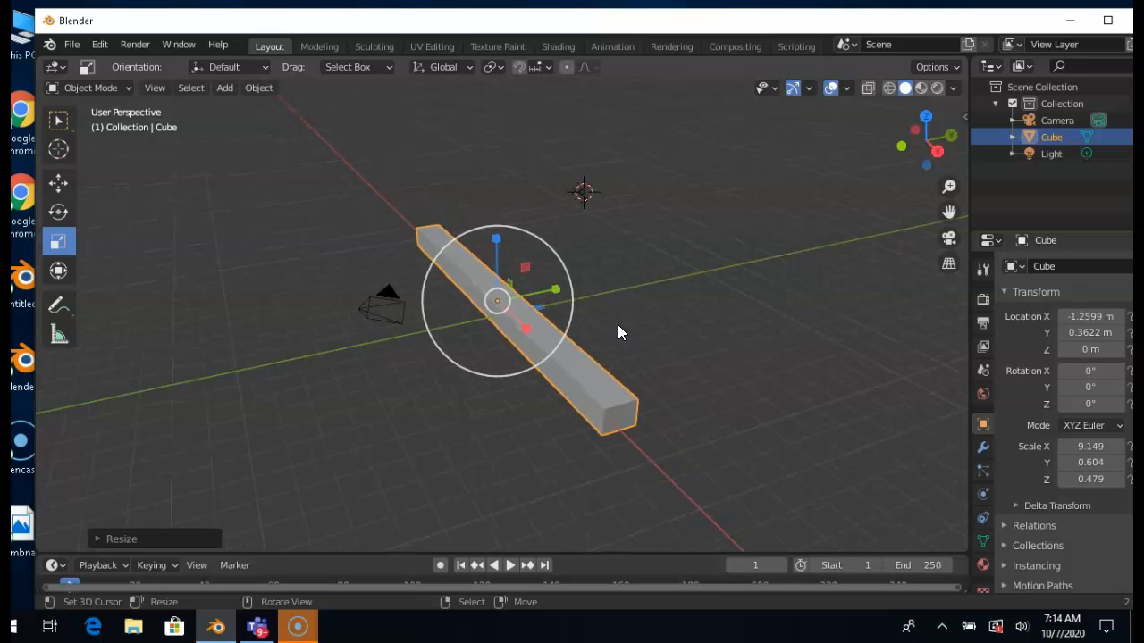
Inspect the scaled bar from all around by orbiting the viewport horizontally
key(KP_6)
key(KP_6)
key(KP_6)
key(KP_6)
key(KP_6)
key(KP_6)
key(KP_6)
key(KP_6)
key(KP_6)
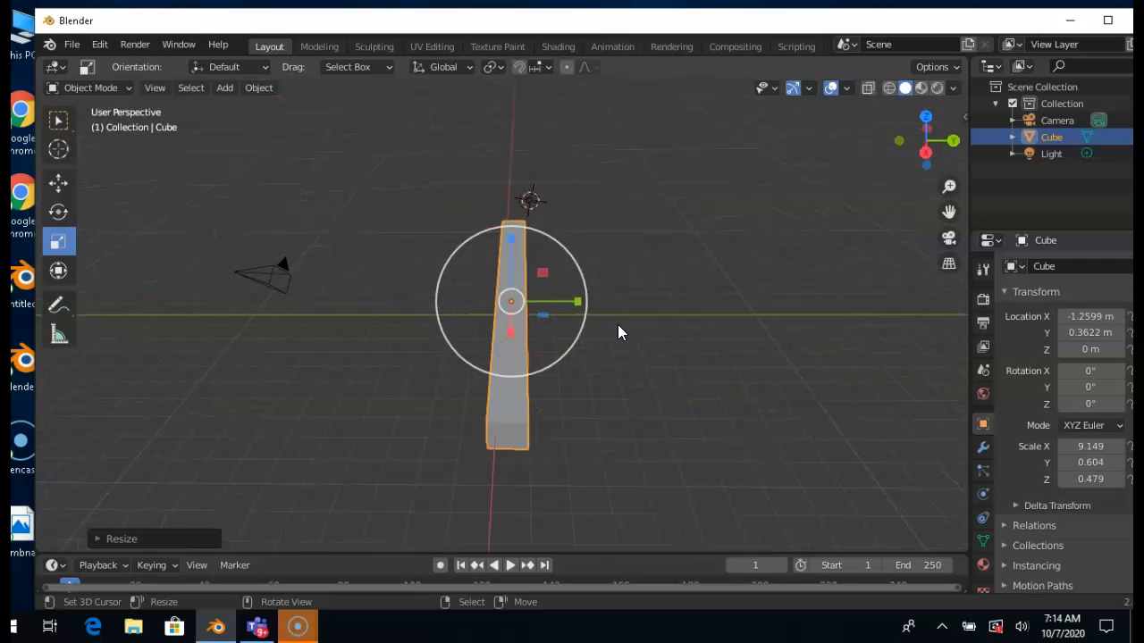
key(KP_6)
key(KP_6)
key(KP_6)
key(KP_6)
key(KP_6)
key(KP_6)
key(KP_6)
key(KP_6)
key(KP_6)
key(KP_6)
key(KP_6)
key(KP_6)
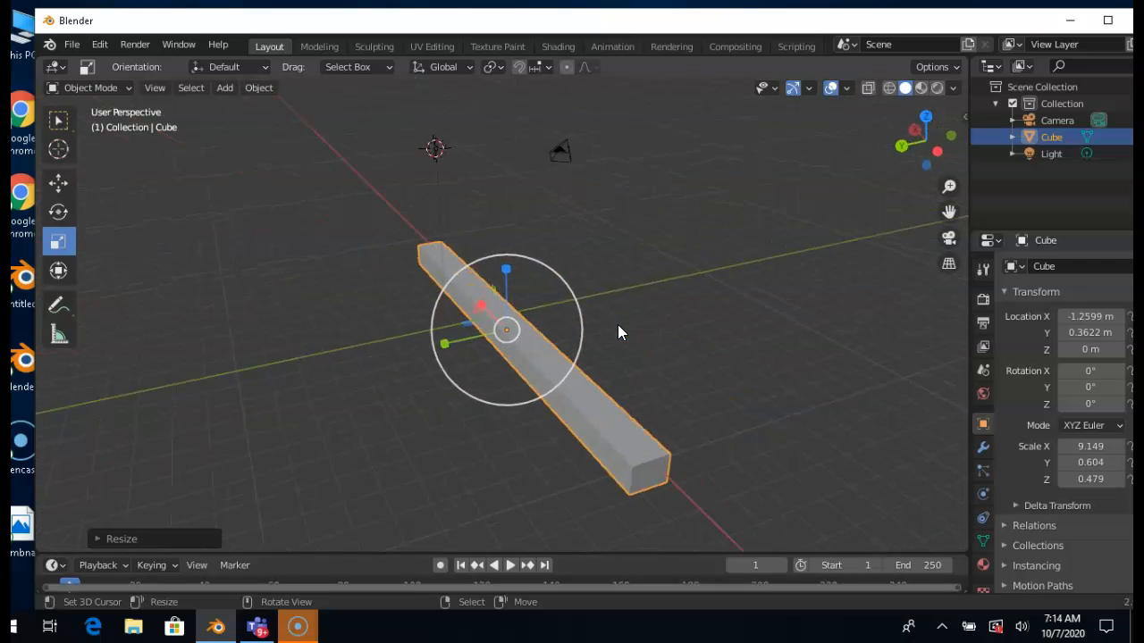
key(KP_6)
key(KP_6)
key(KP_6)
key(KP_6)
key(KP_6)
key(KP_6)
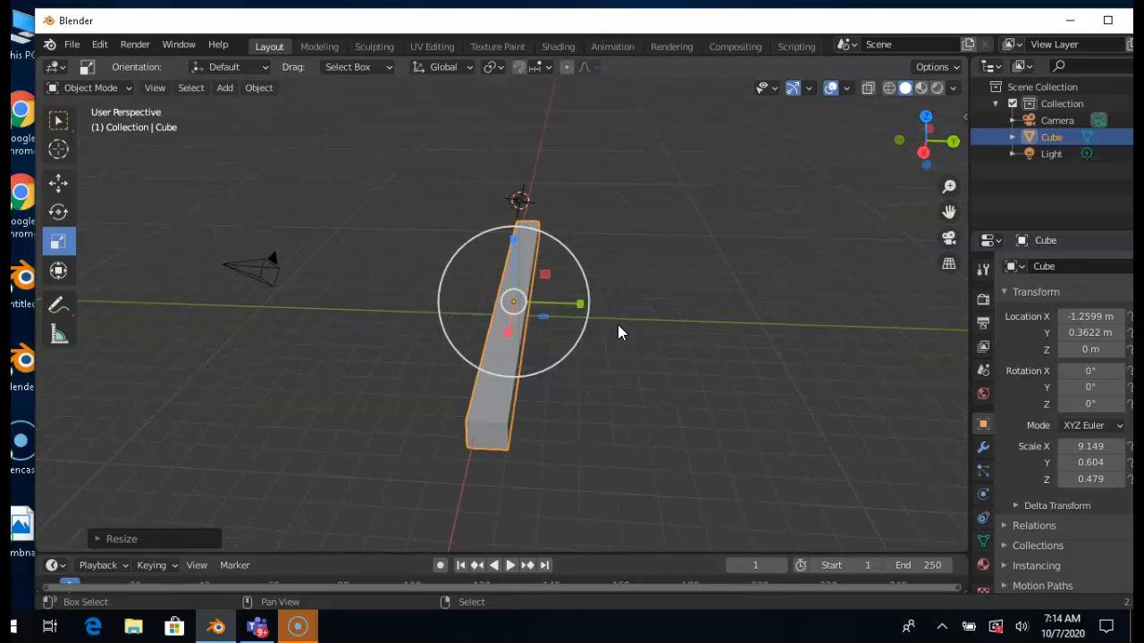
Duplicate the bar, place the copy about 2.3 m away along Y, and delete the copy
key(shift+d)
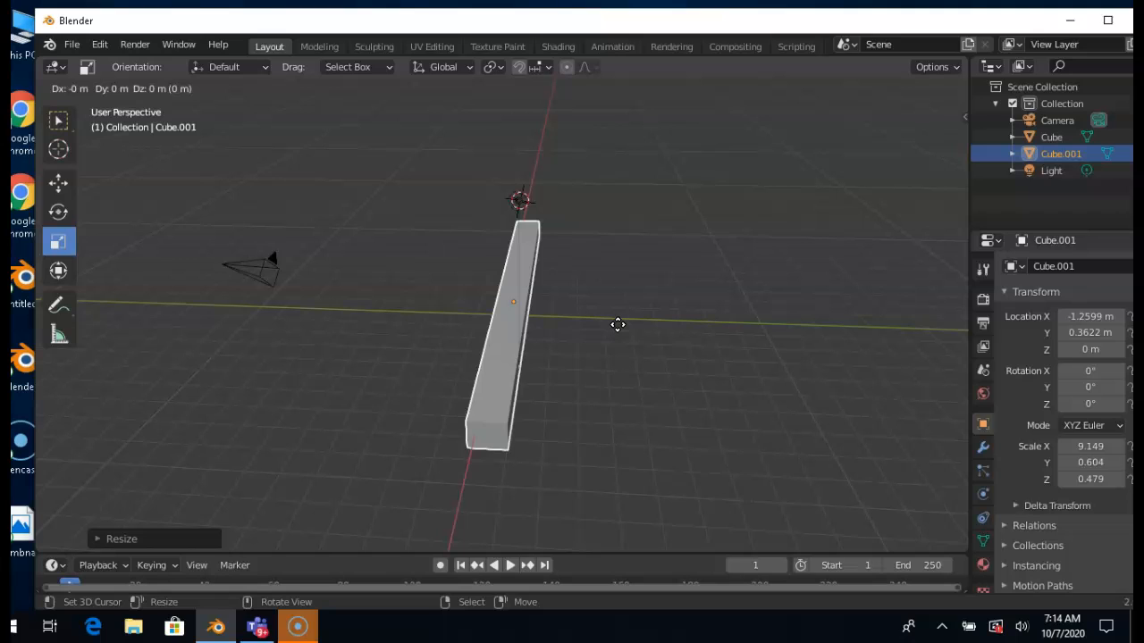
click(673, 329)
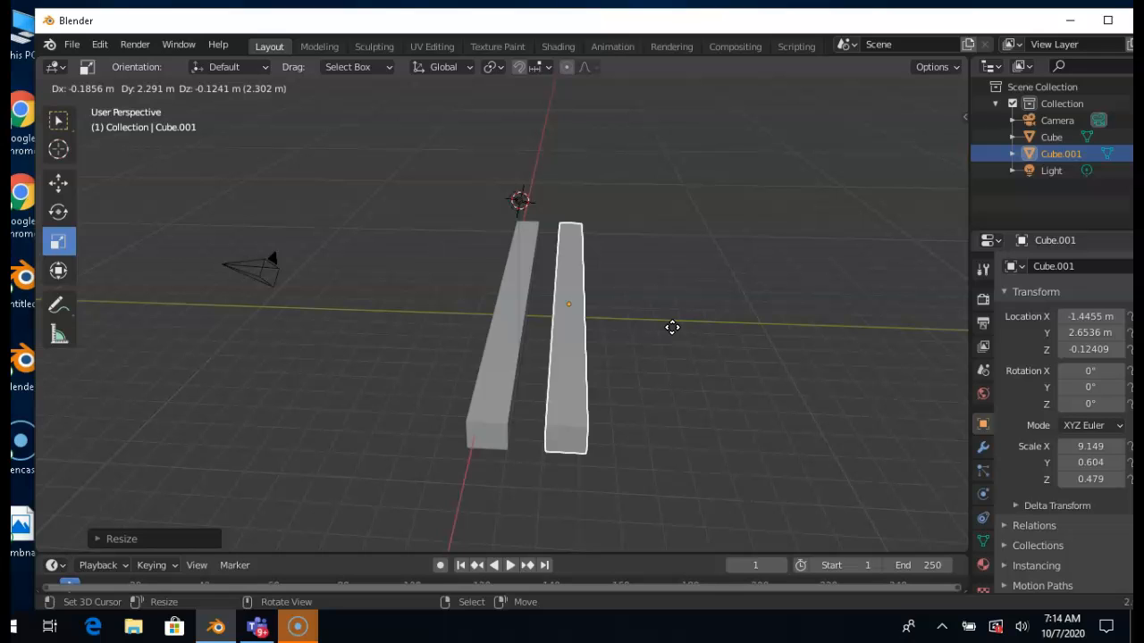
click(672, 327)
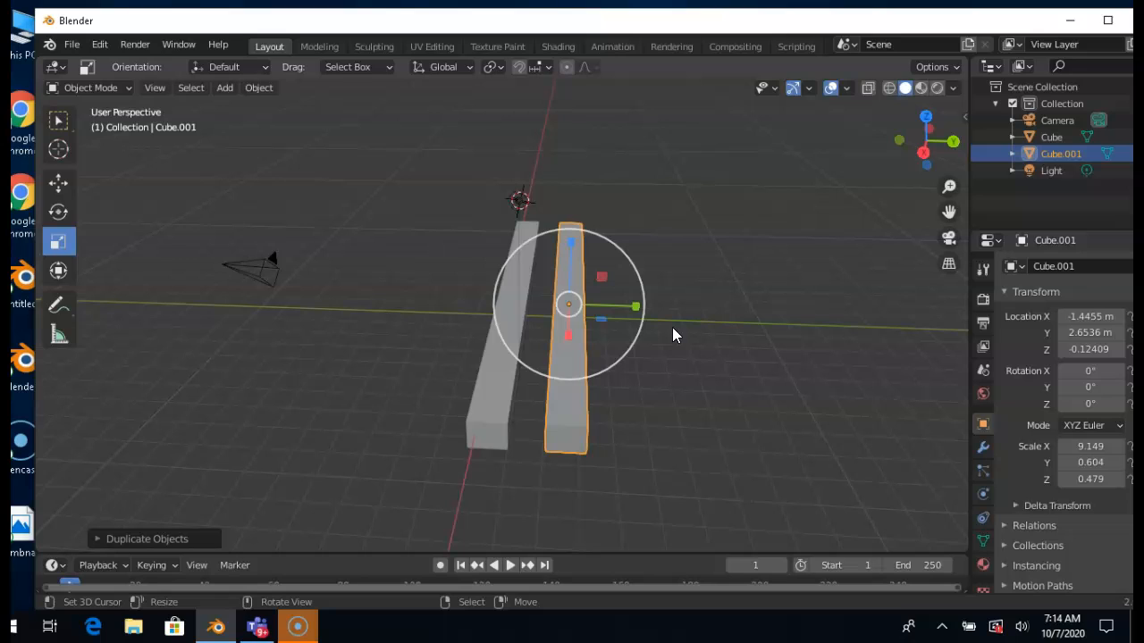
key(x)
click(673, 328)
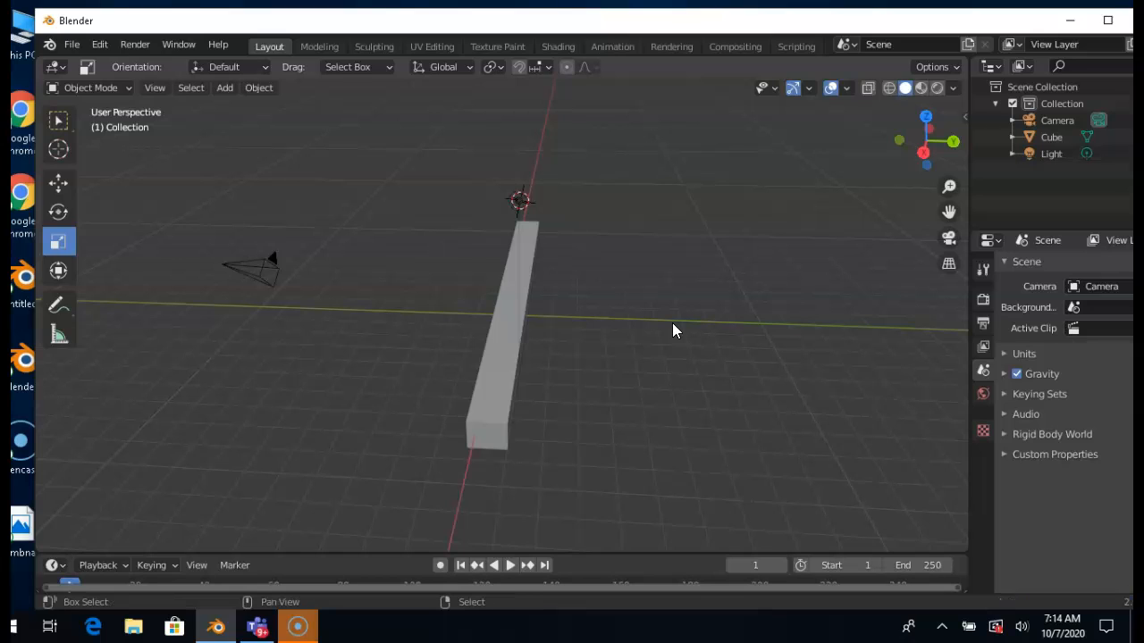
Examine the remaining bar from above, below and around with tilted and stepped viewport rotations
middle_drag(672, 323, 673, 324)
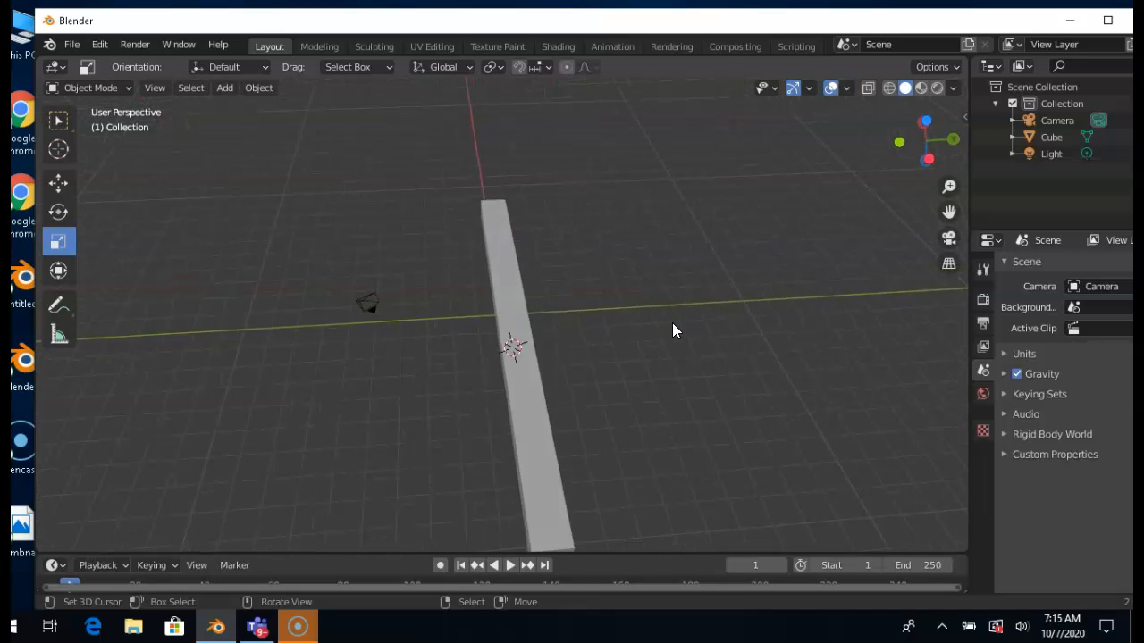
key(KP_2)
key(KP_2)
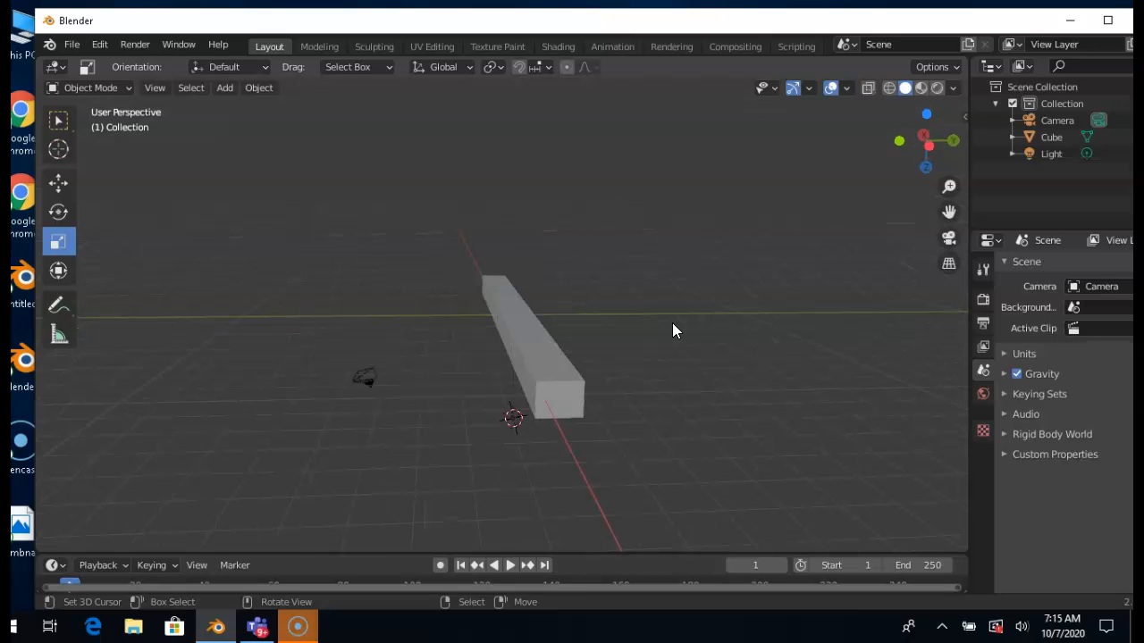
key(KP_6)
key(KP_6)
key(KP_6)
key(KP_6)
key(KP_6)
key(KP_6)
key(KP_6)
key(KP_6)
key(KP_6)
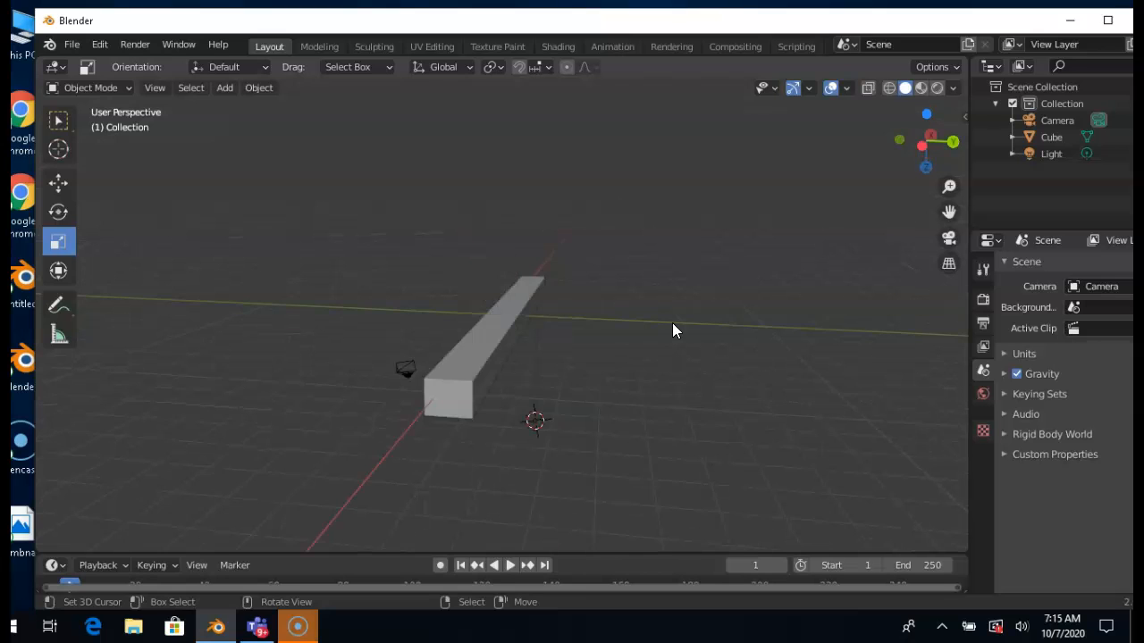
key(KP_6)
key(KP_6)
key(KP_6)
key(KP_6)
key(KP_6)
key(KP_6)
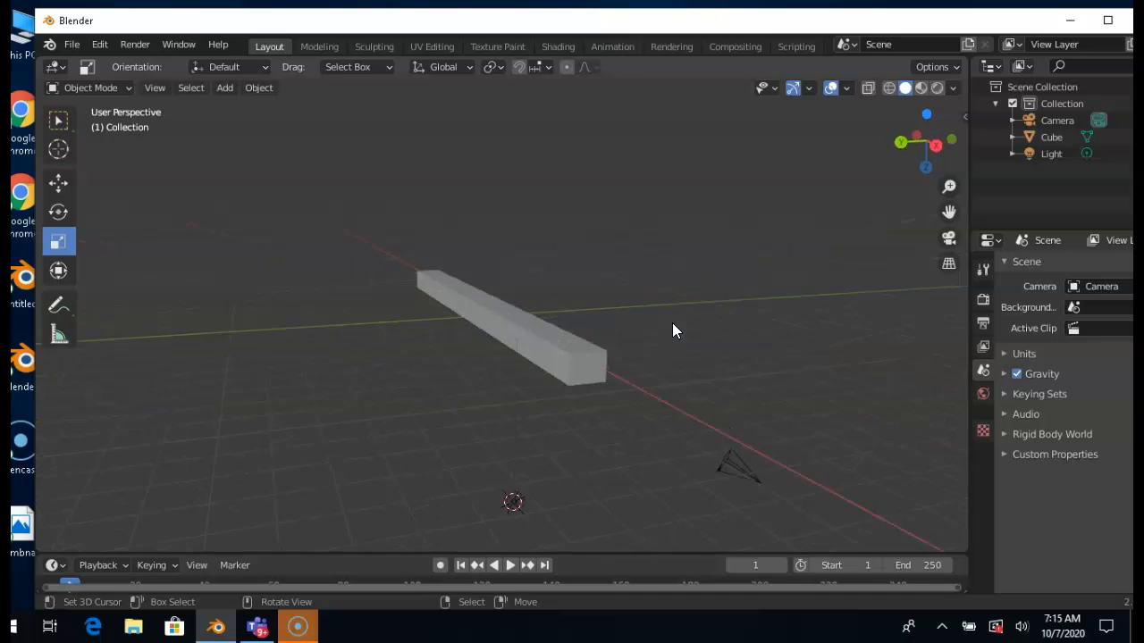
Compare the bar in perspective and orthographic projection, including the right side view
key(KP_5)
key(KP_5)
key(KP_5)
key(KP_5)
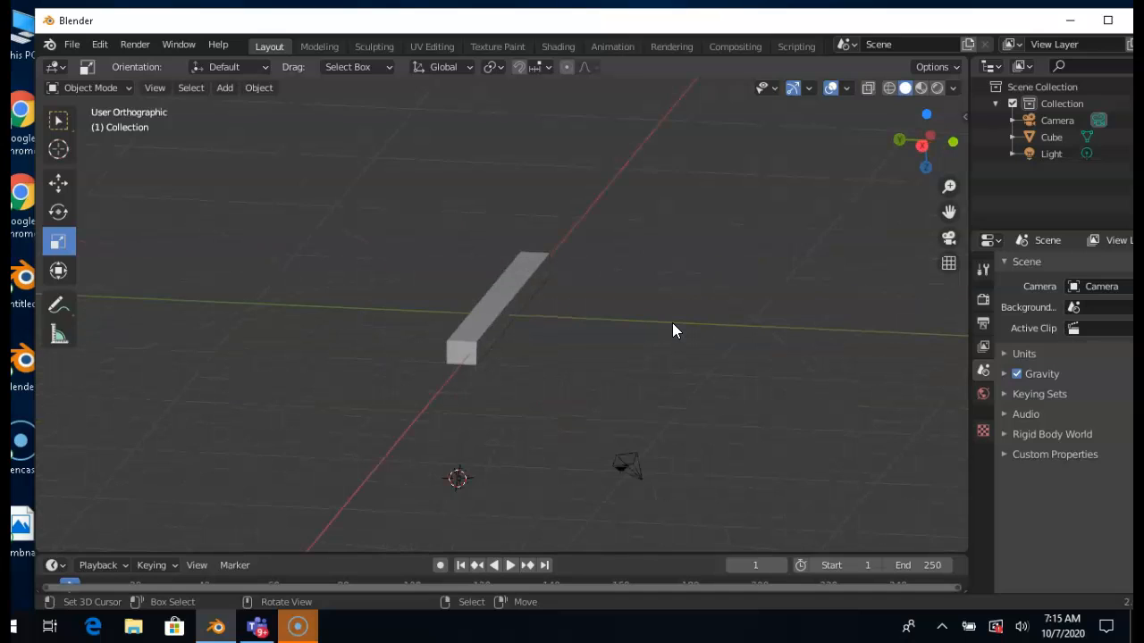
key(KP_5)
key(KP_5)
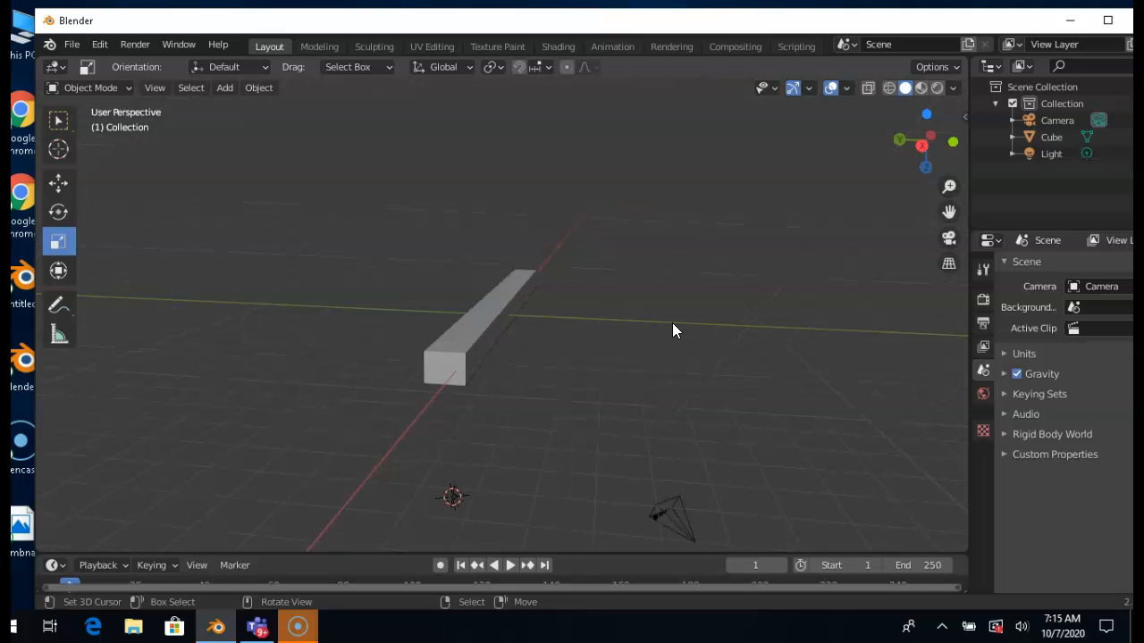
key(KP_5)
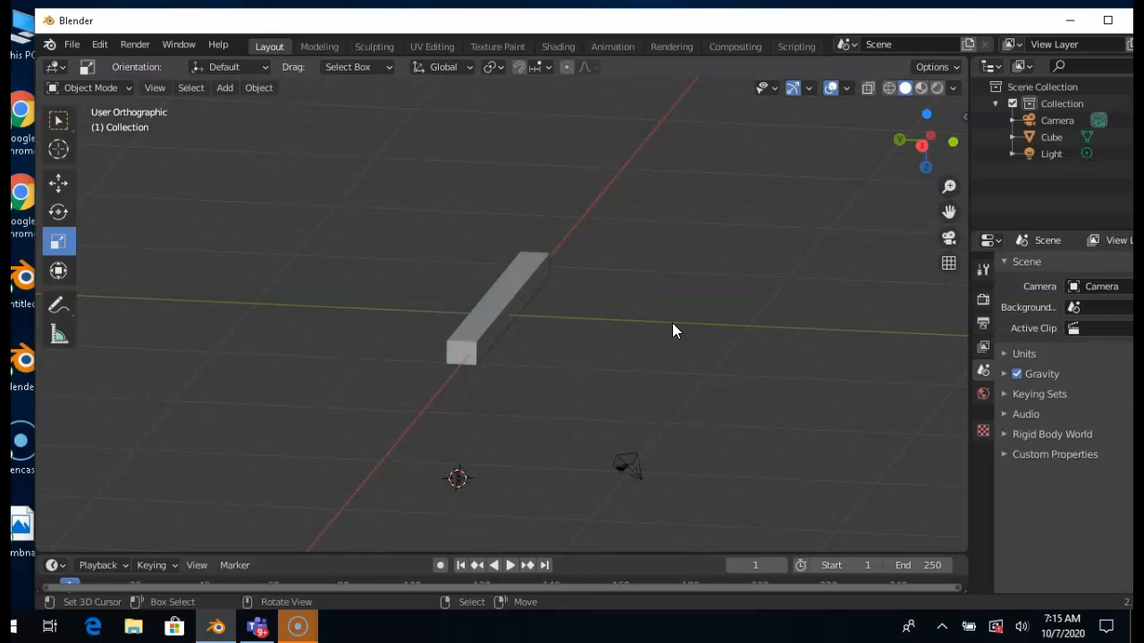
key(KP_5)
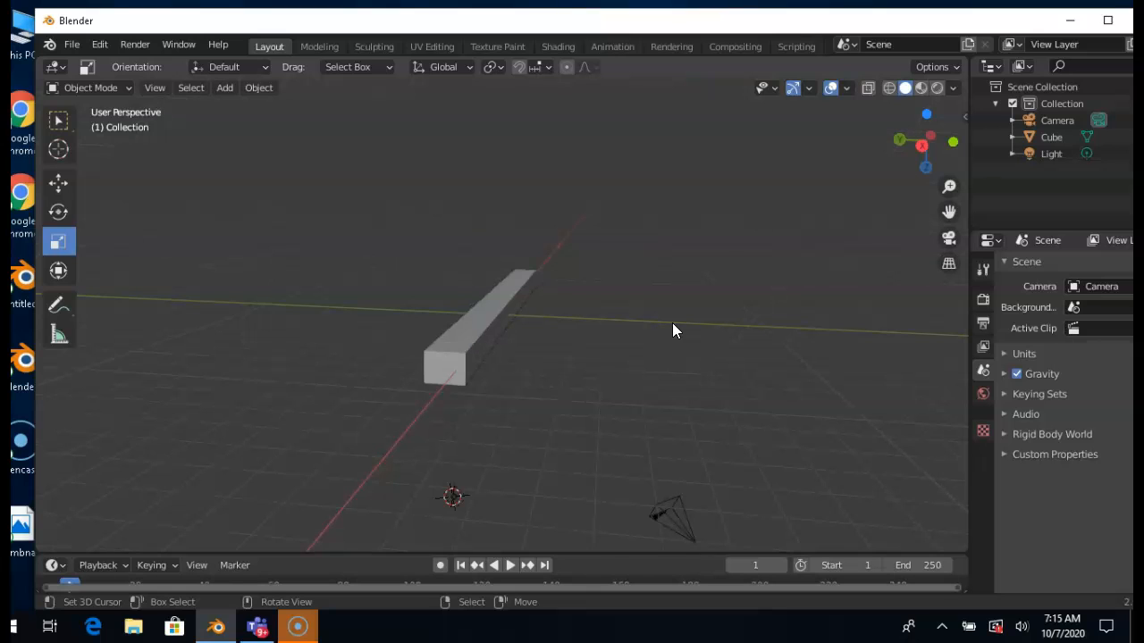
key(KP_6)
key(KP_5)
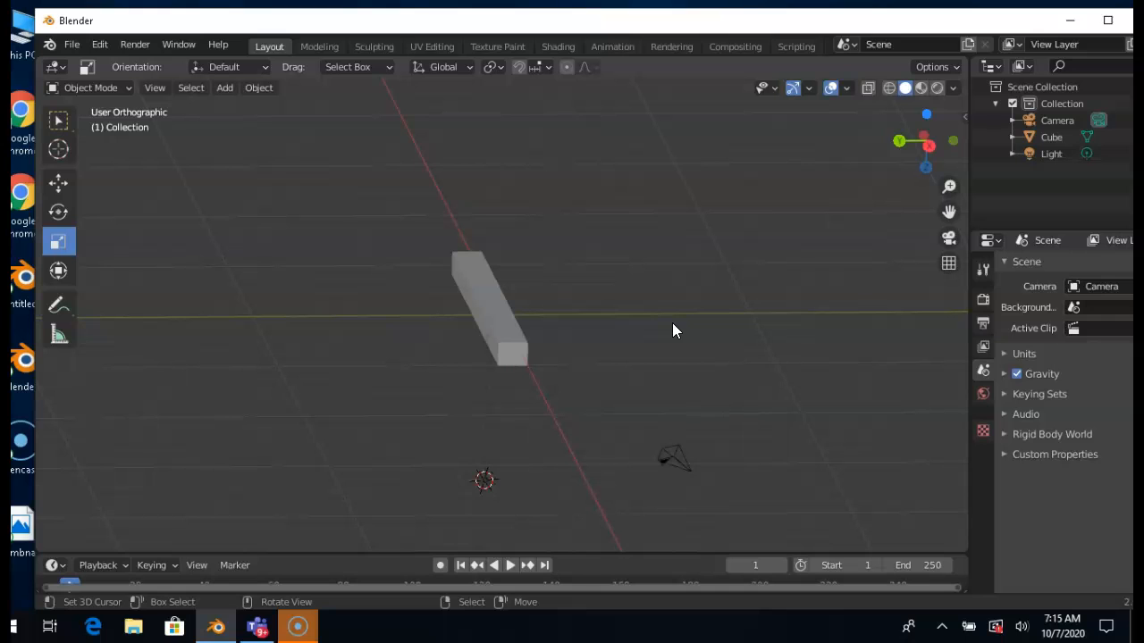
key(KP_5)
key(KP_6)
key(KP_3)
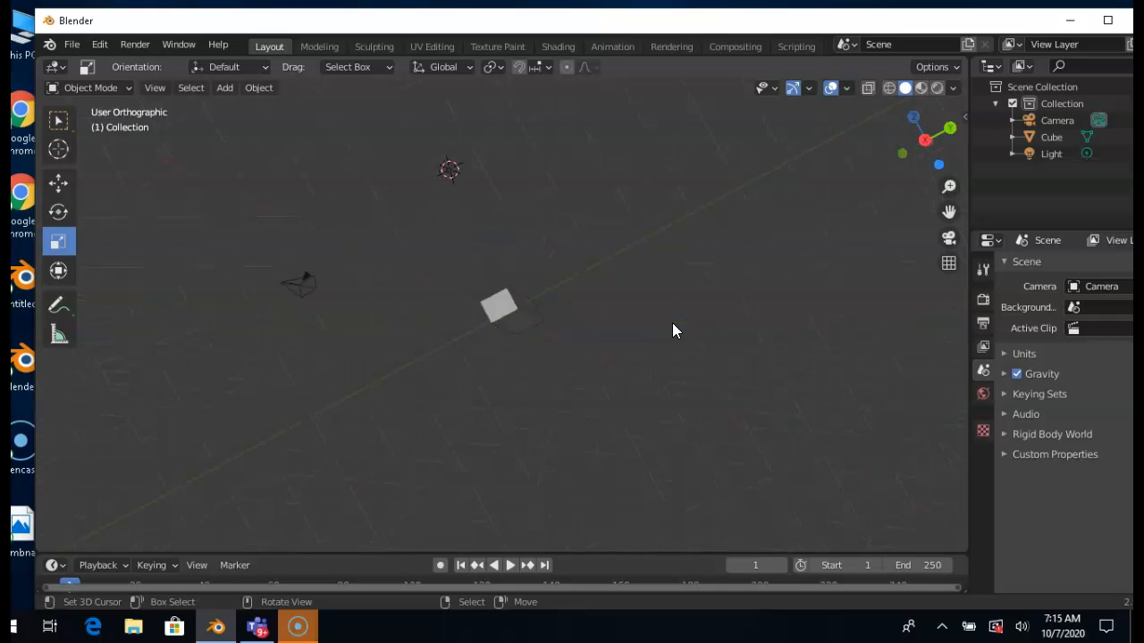
Inspect the bar through vertical viewport rotations, ending in a perspective view from slightly above its end
key(KP_2)
key(KP_2)
key(KP_2)
key(KP_2)
key(KP_2)
key(KP_2)
key(KP_2)
key(KP_2)
key(KP_2)
key(KP_2)
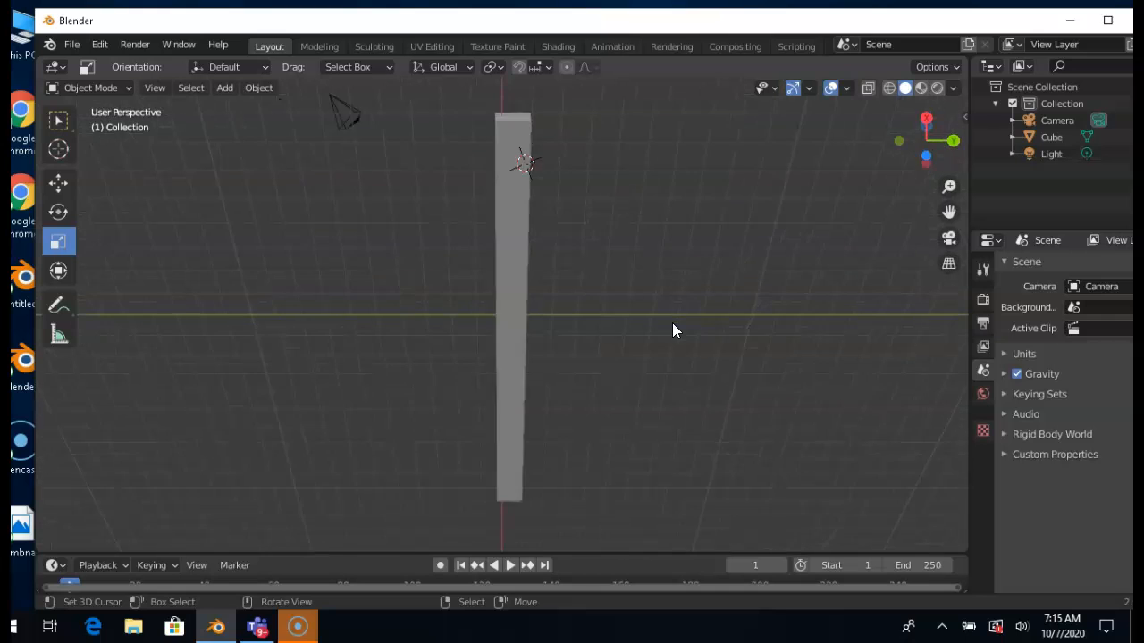
key(KP_2)
key(KP_2)
key(KP_2)
key(KP_2)
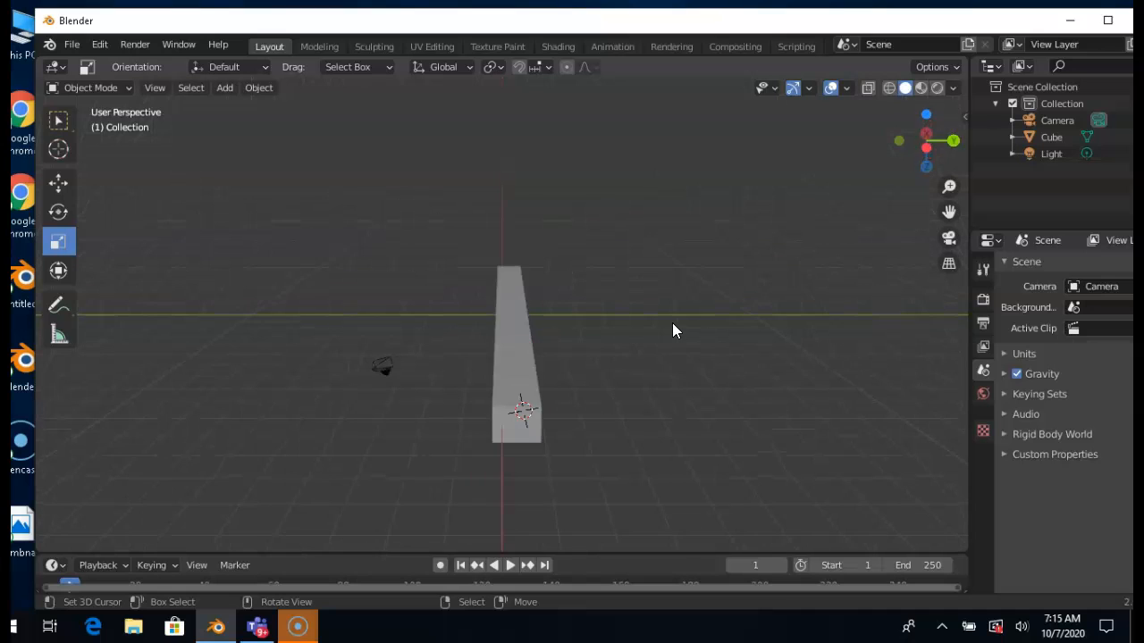
key(KP_2)
key(KP_2)
key(KP_2)
key(KP_2)
key(KP_2)
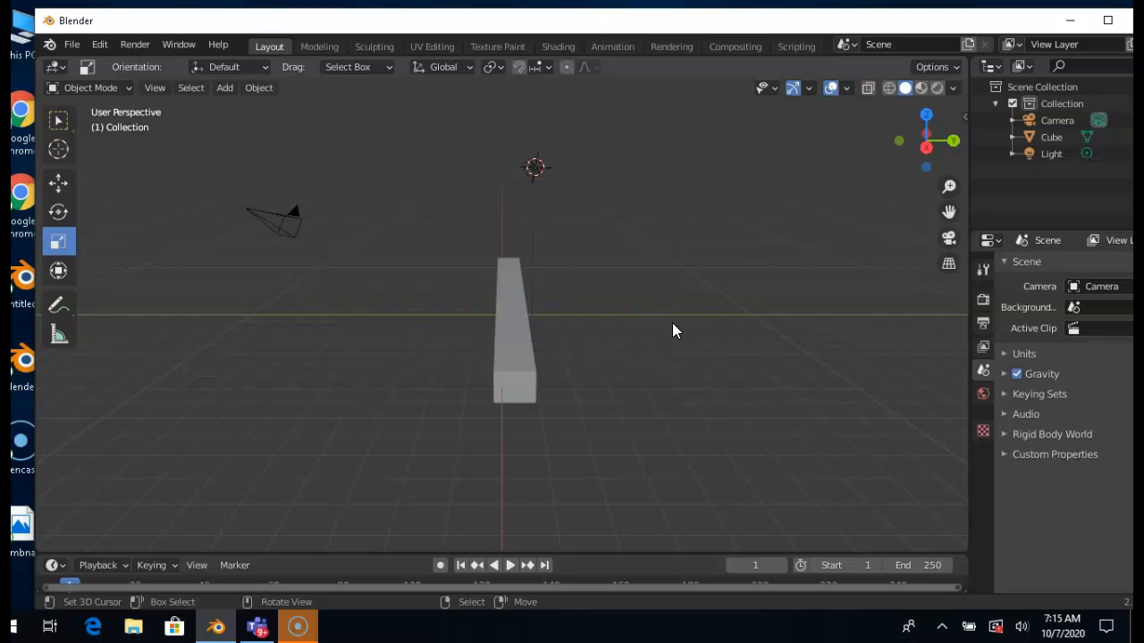
Add a plane mesh to the scene
click(227, 87)
mouse_move(241, 109)
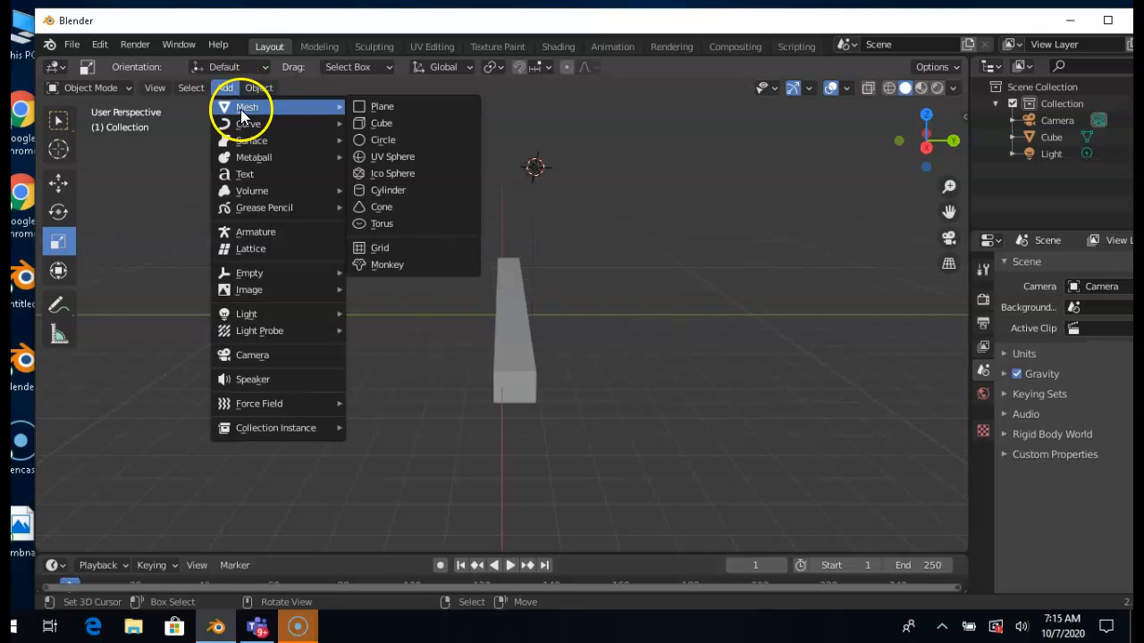
click(376, 105)
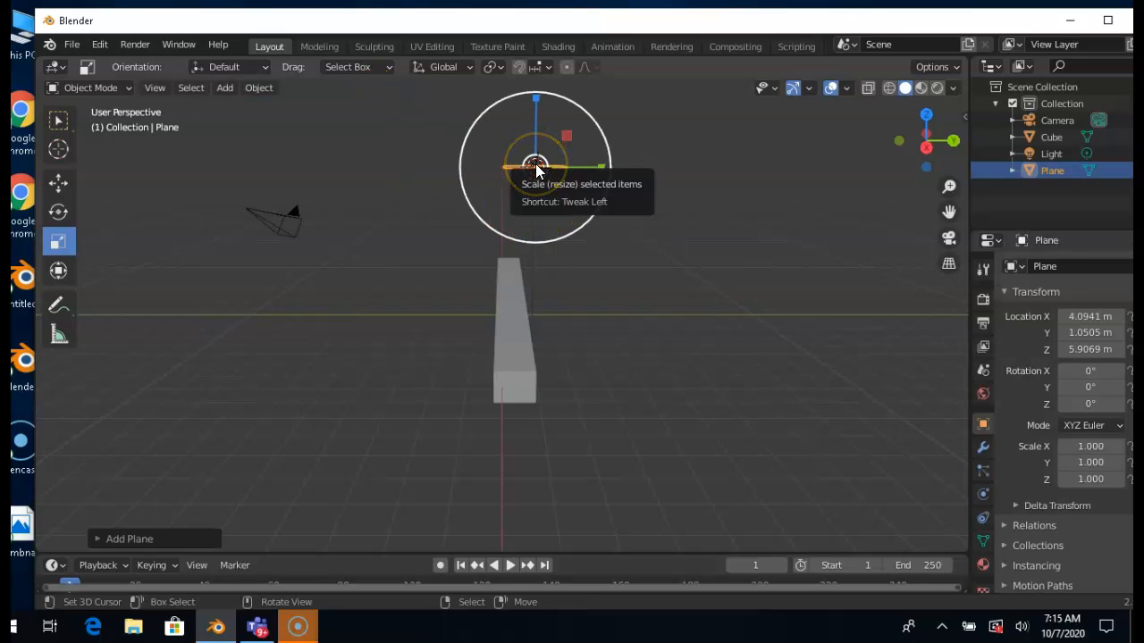
Move the plane beside the bar to about X 5.32 m, Y 5.29 m, Z -0.11 m
click(70, 184)
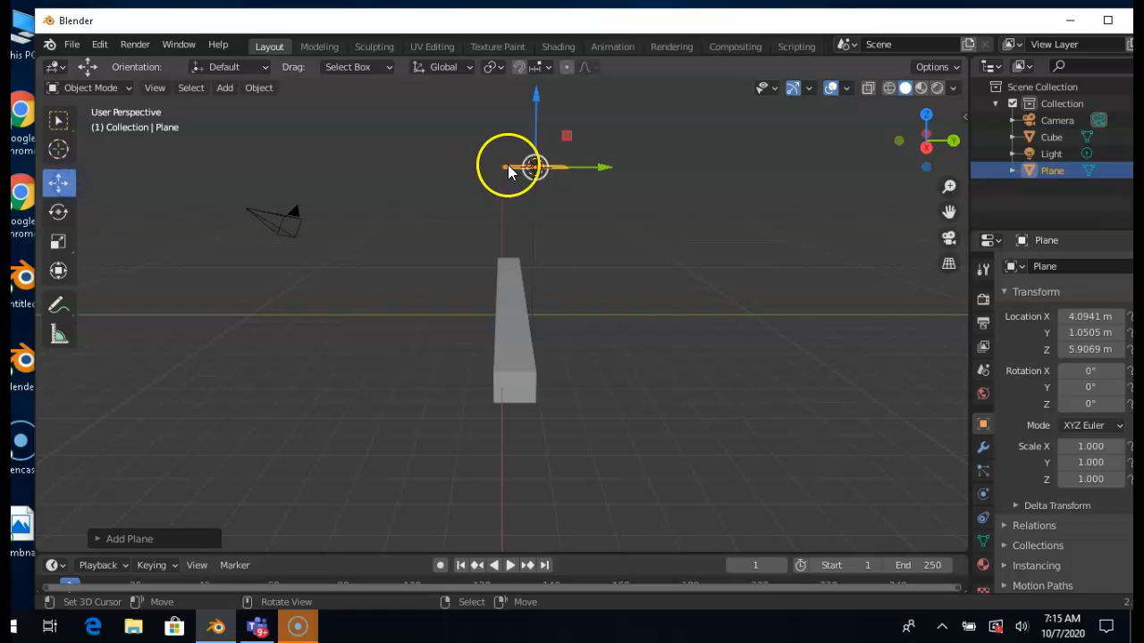
click(537, 167)
drag(537, 167, 572, 316)
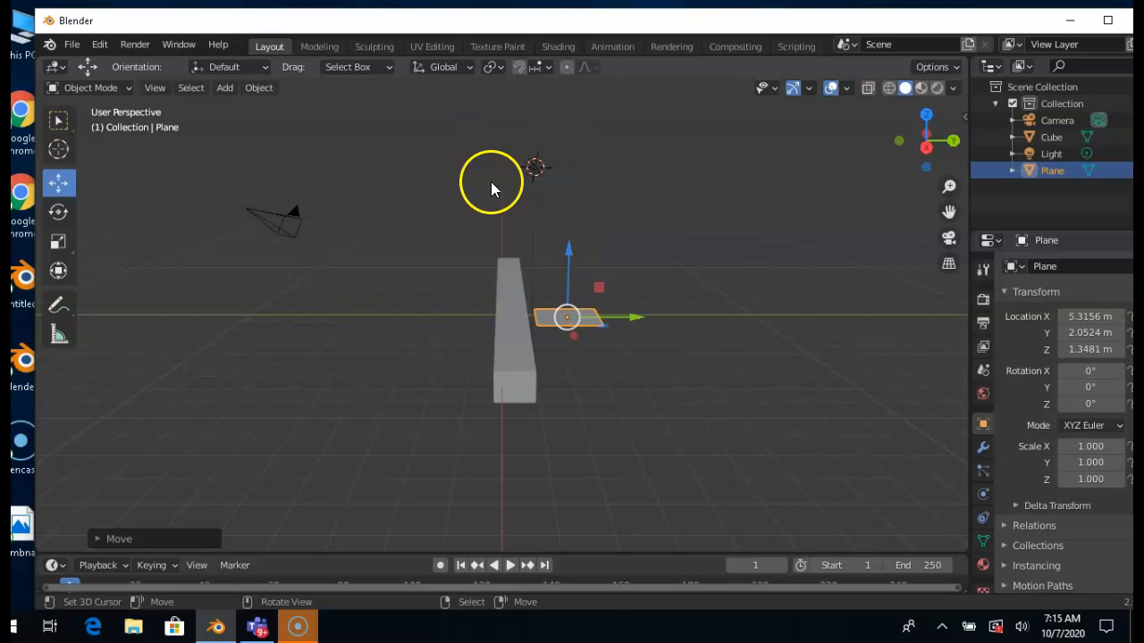
key(KP_6)
key(KP_6)
key(KP_6)
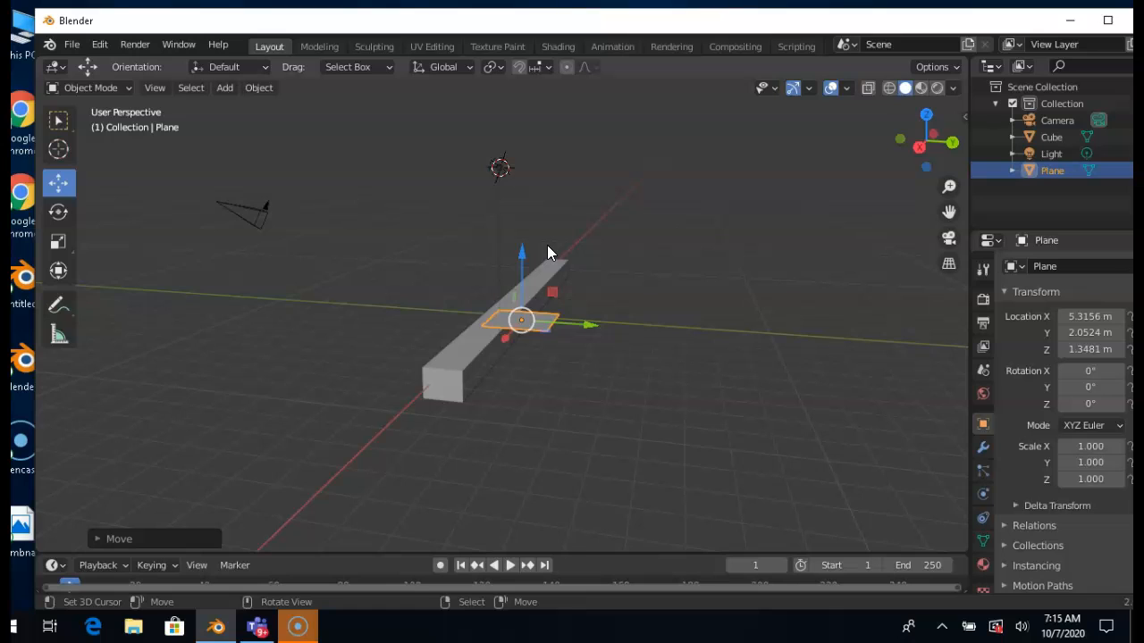
drag(469, 330, 545, 358)
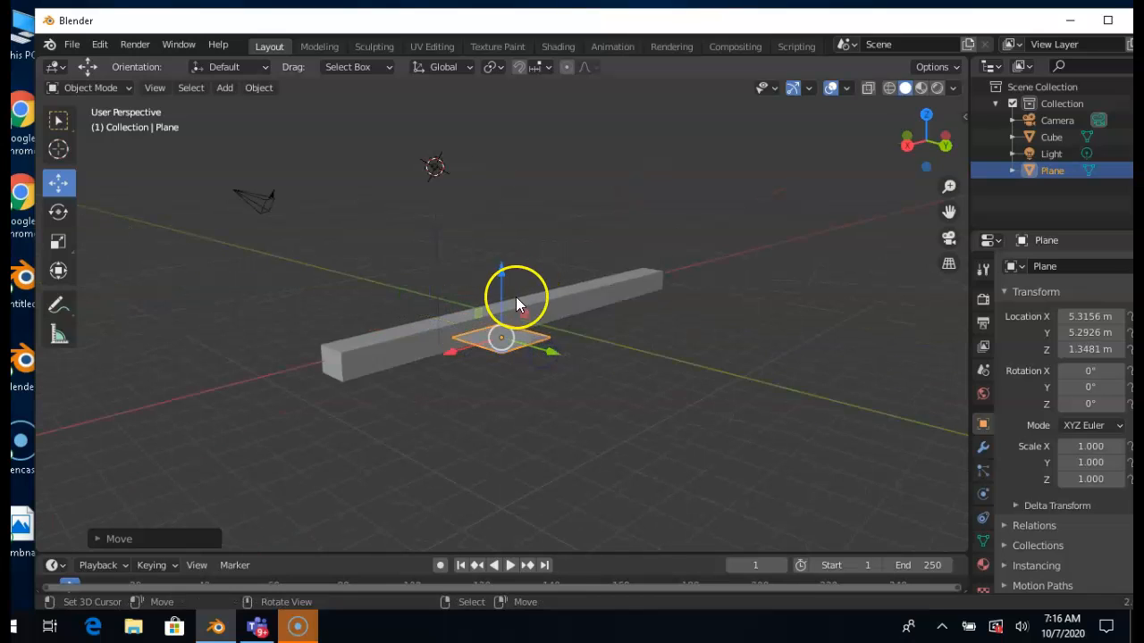
drag(503, 266, 499, 316)
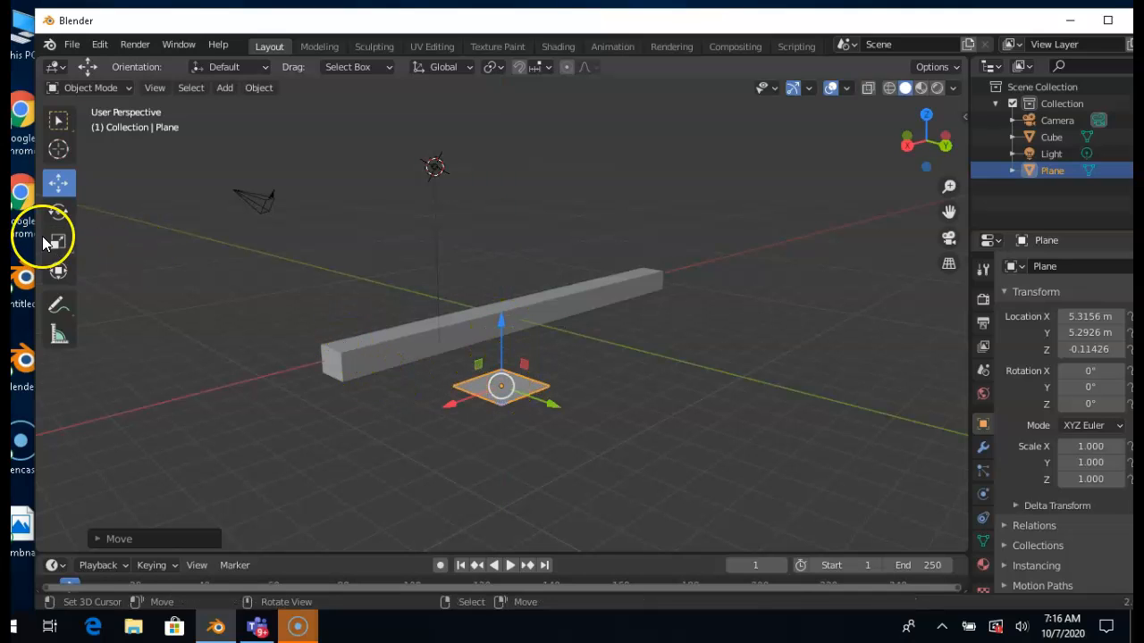
Enlarge the plane to a scale of about 8.60 along X and 7.72 along Y
click(70, 243)
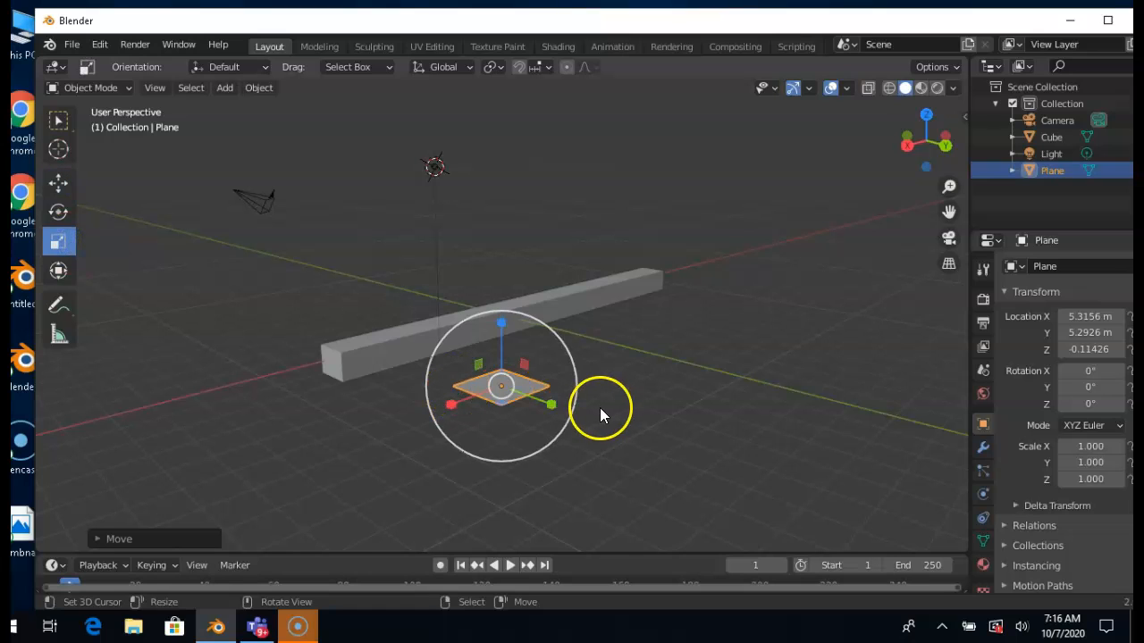
drag(448, 402, 212, 520)
drag(551, 404, 872, 549)
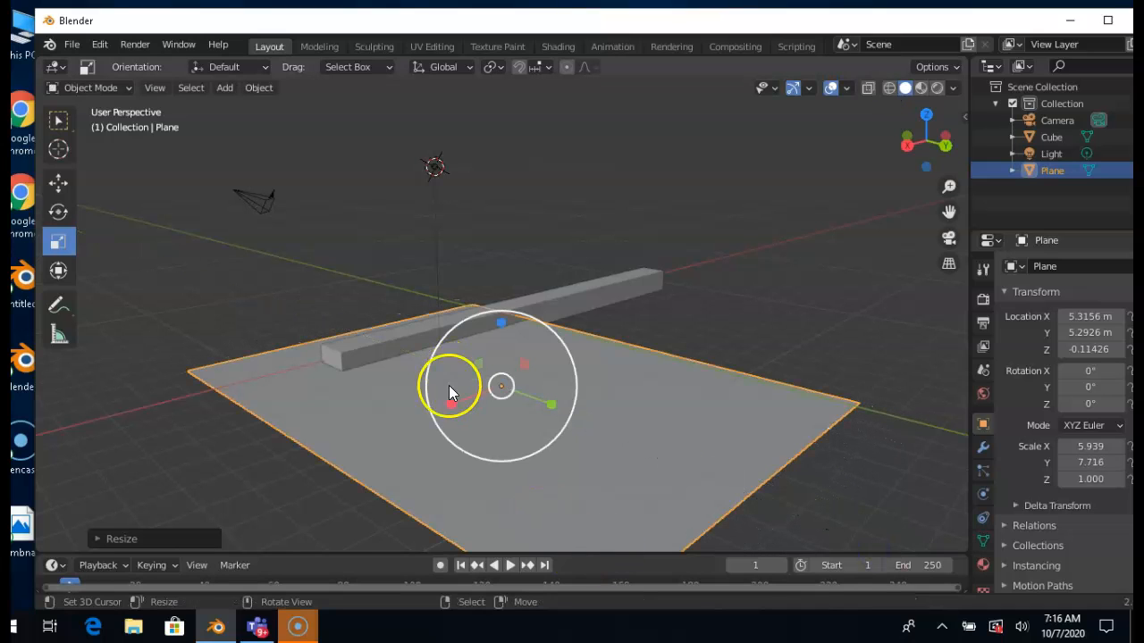
drag(450, 406, 430, 417)
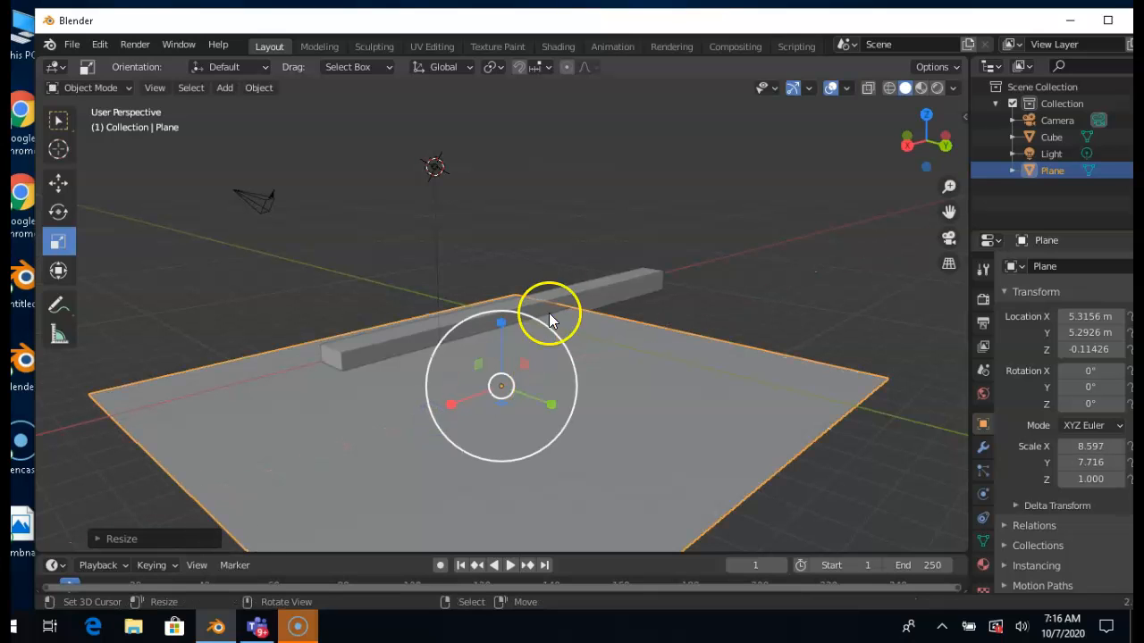
click(591, 293)
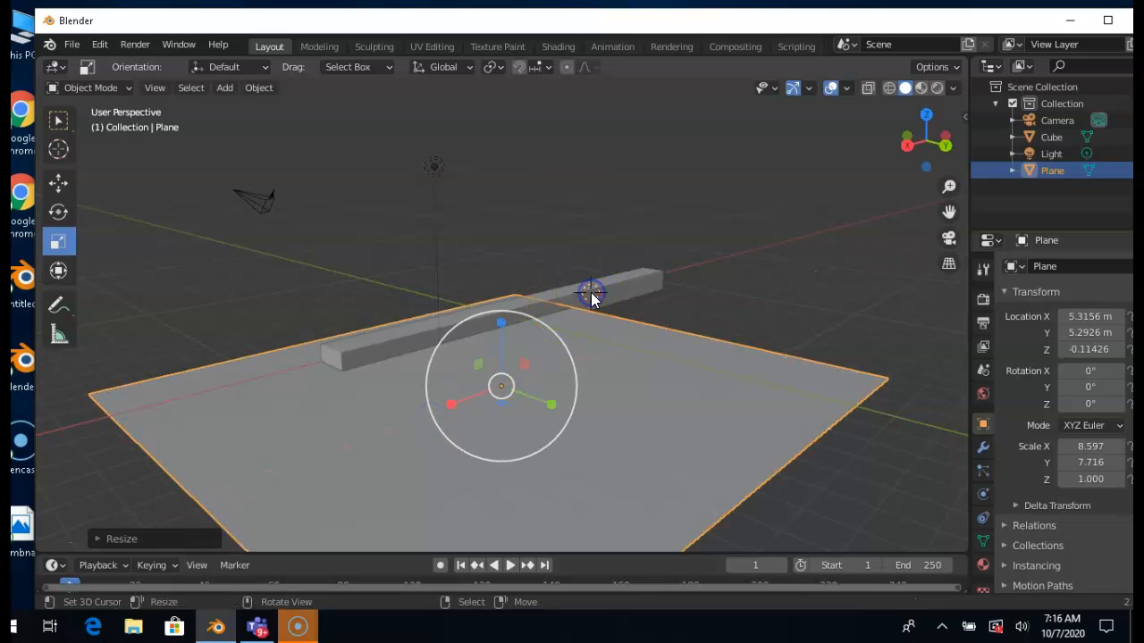
Raise the bar to about Z 0.46 m and rotate it to about -90° around the Z axis
right_click(591, 292)
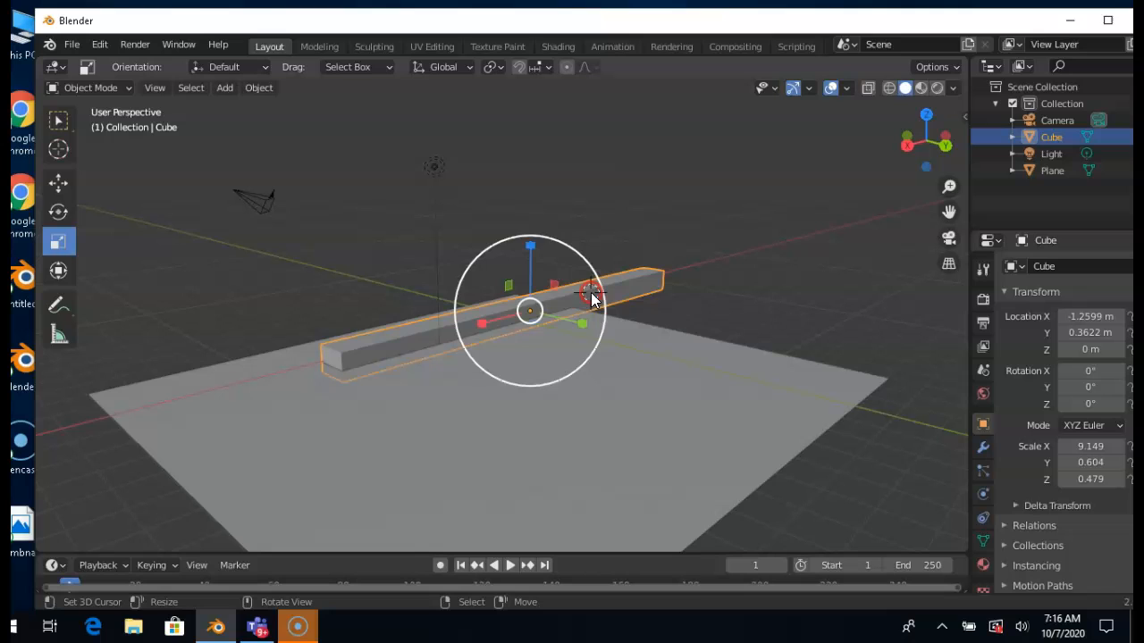
click(69, 186)
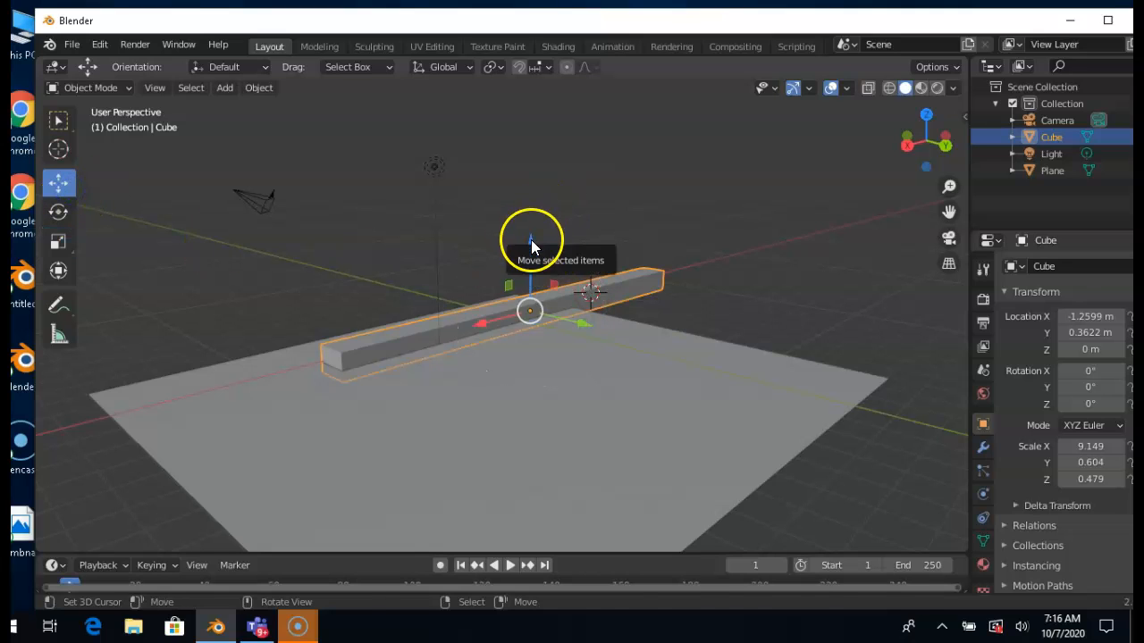
mouse_move(531, 240)
mouse_down()
mouse_move(531, 229)
mouse_move(529, 251)
mouse_move(532, 230)
mouse_up()
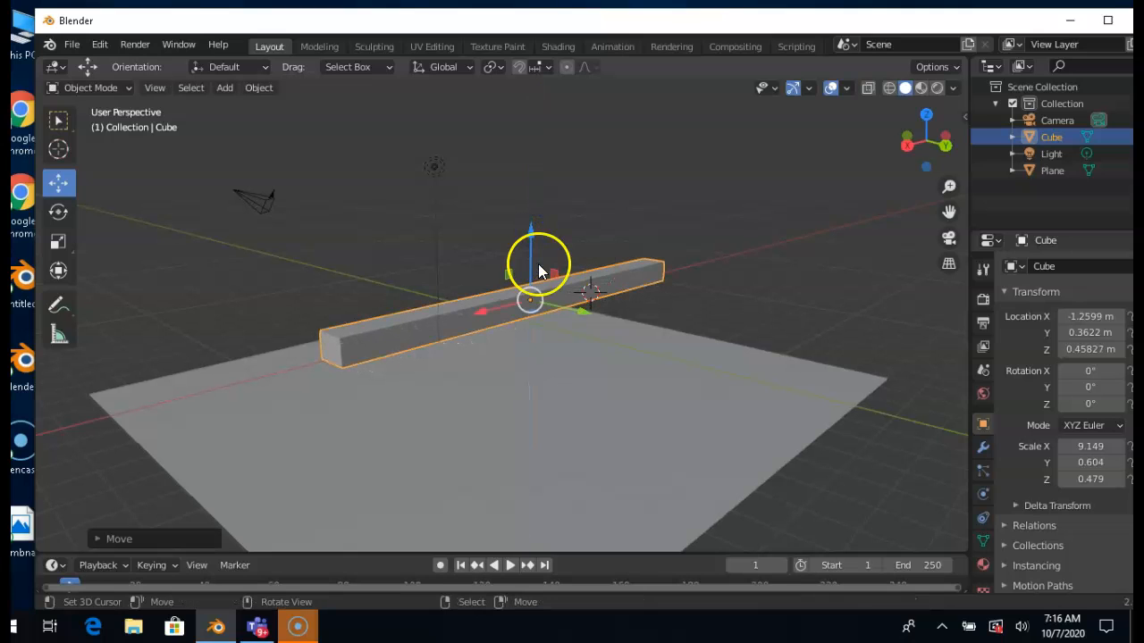
click(58, 212)
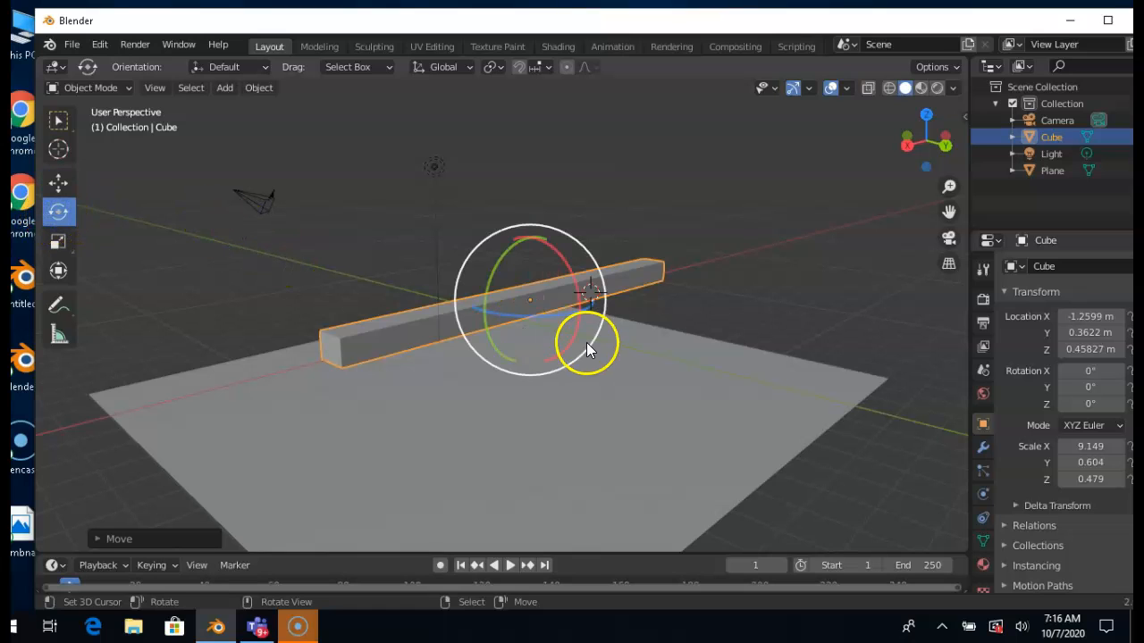
drag(567, 313, 524, 320)
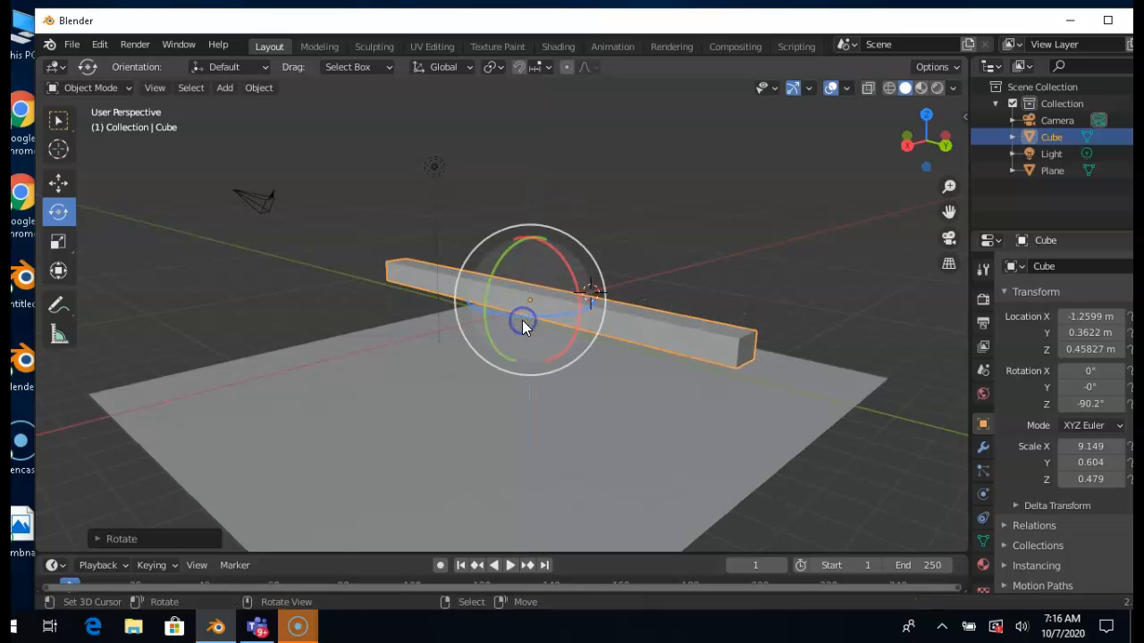
Move the rotated bar along Y to about 3.83 m and shorten it to an X scale of about 7.60
click(60, 186)
drag(584, 314, 652, 333)
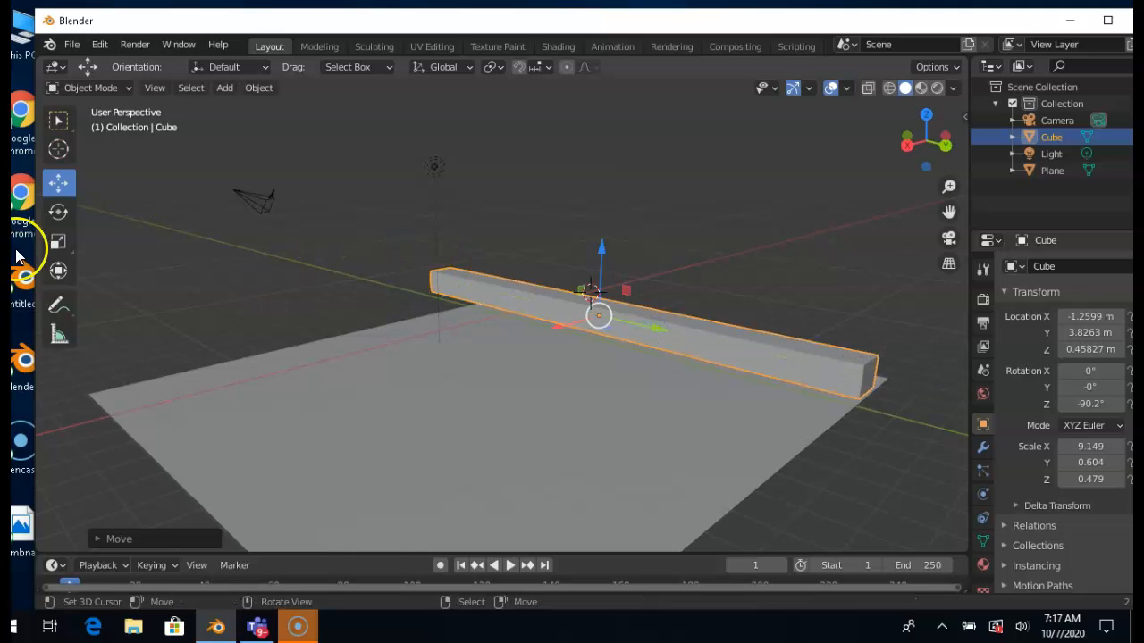
click(70, 241)
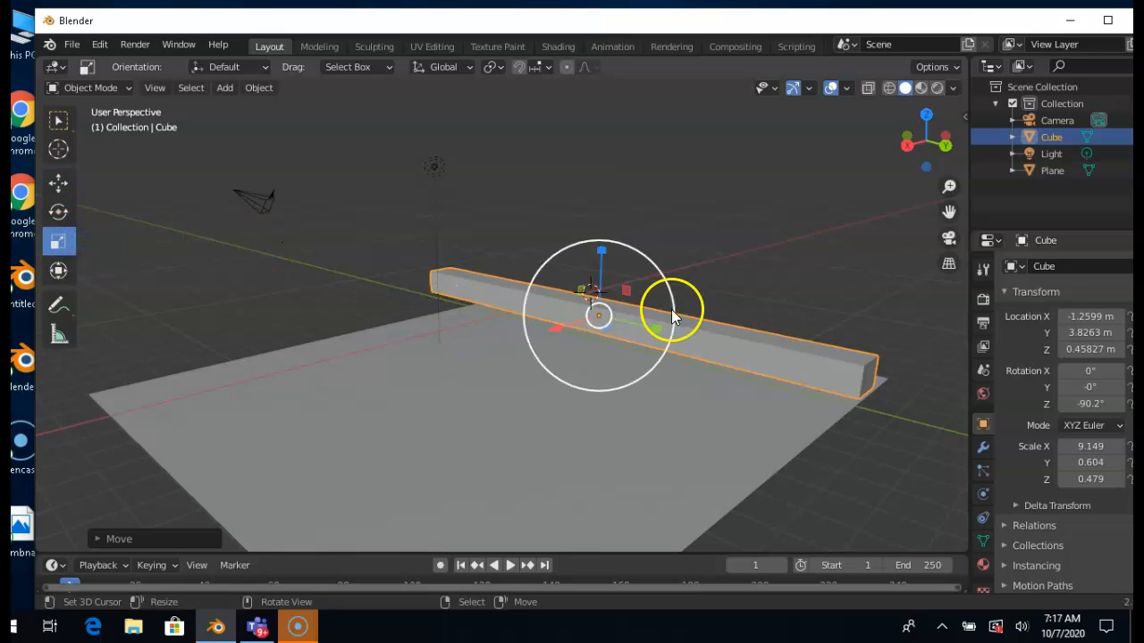
drag(658, 329, 648, 327)
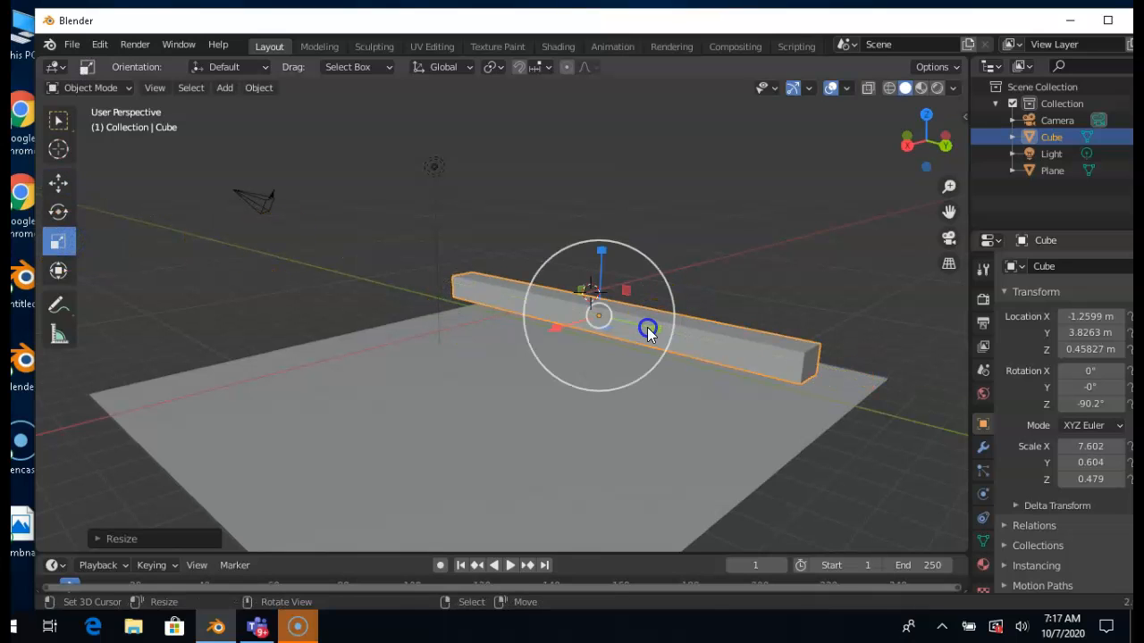
Select the plane together with the bar and move both along Y, bringing the bar to about Y 3.23 m
click(73, 185)
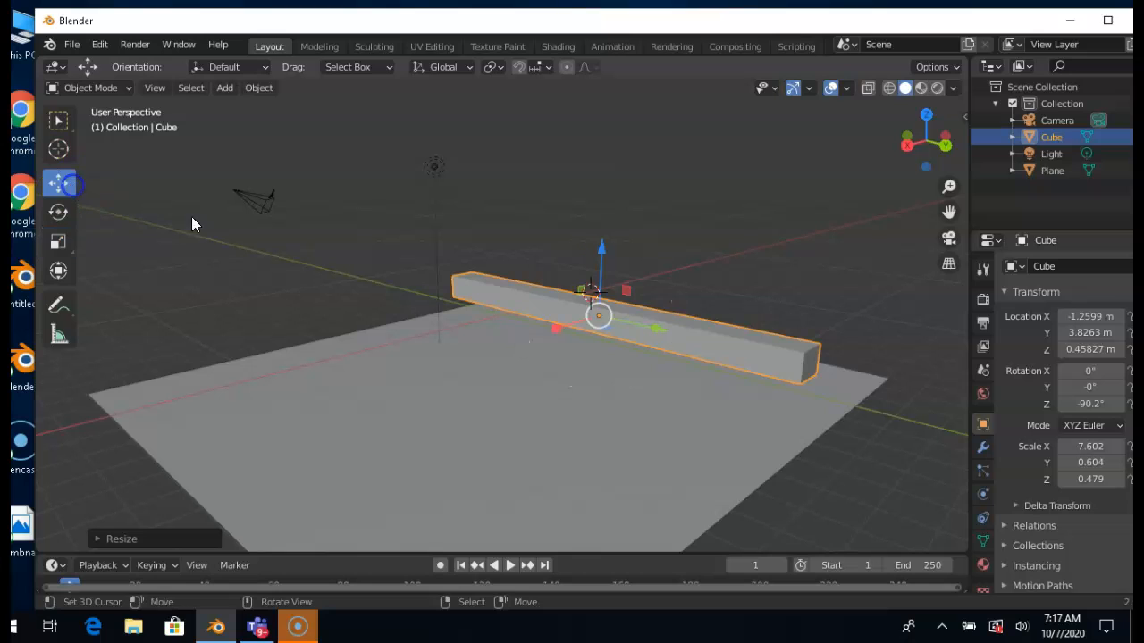
shift+click(728, 343)
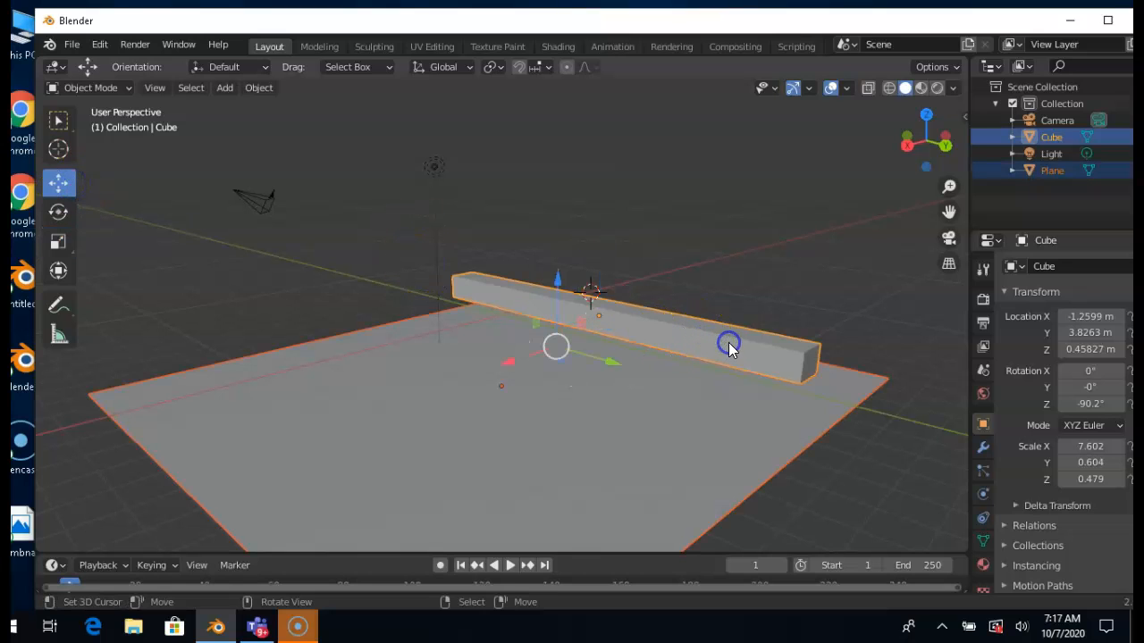
mouse_move(604, 359)
mouse_down()
mouse_move(631, 372)
mouse_move(598, 350)
mouse_up()
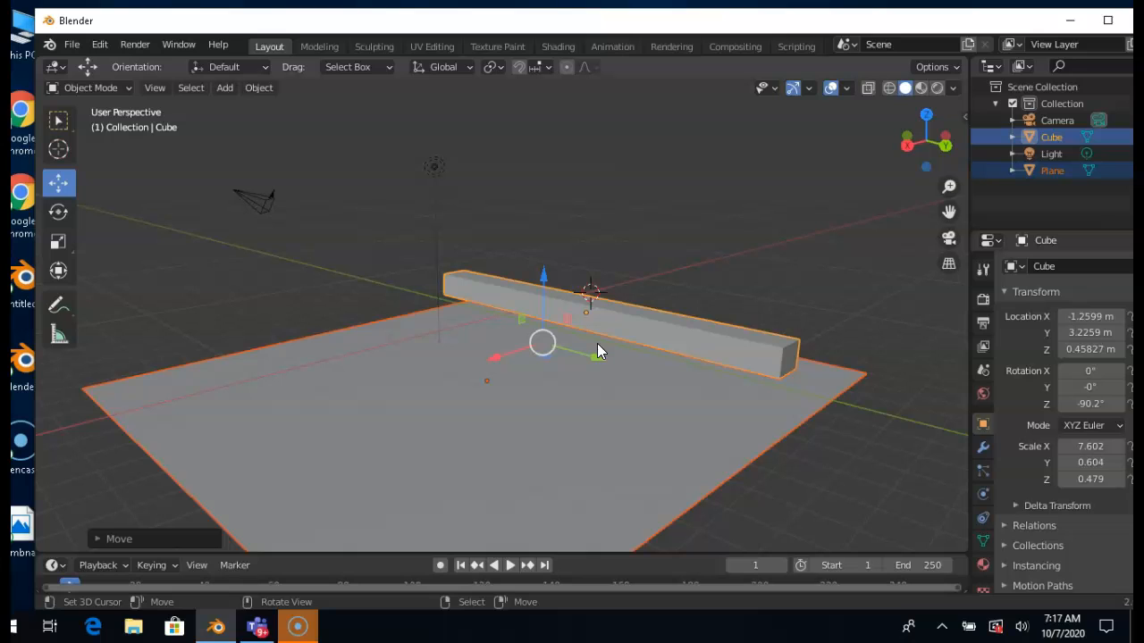
Select only the bar and move it along the plane's edge to about Y 4.68 m
click(681, 330)
click(681, 333)
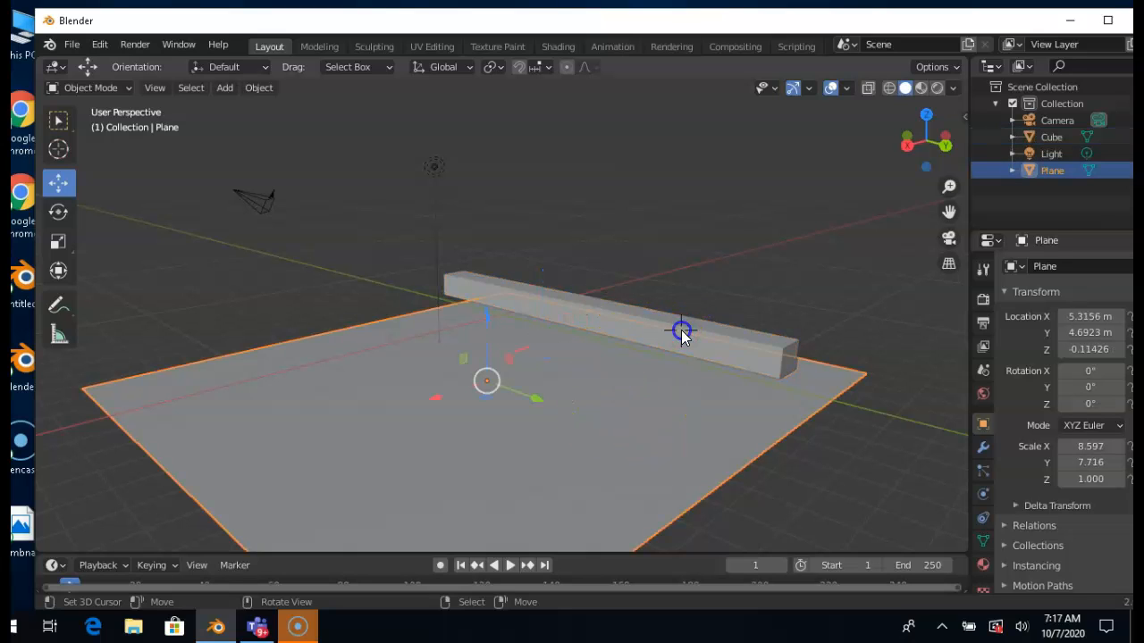
click(696, 327)
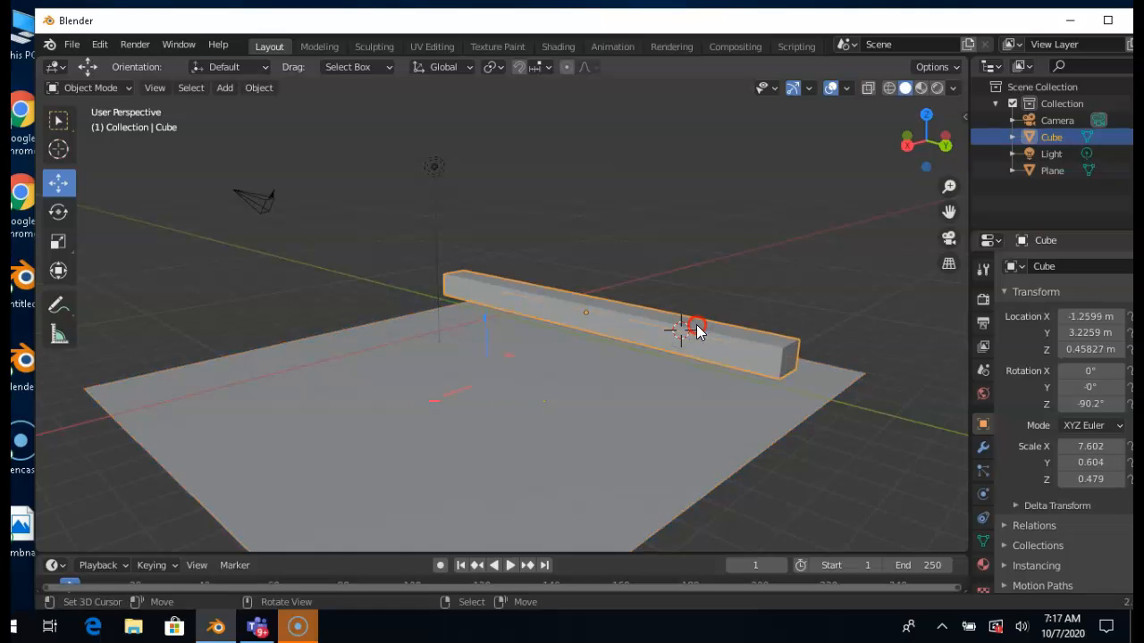
drag(644, 325, 675, 332)
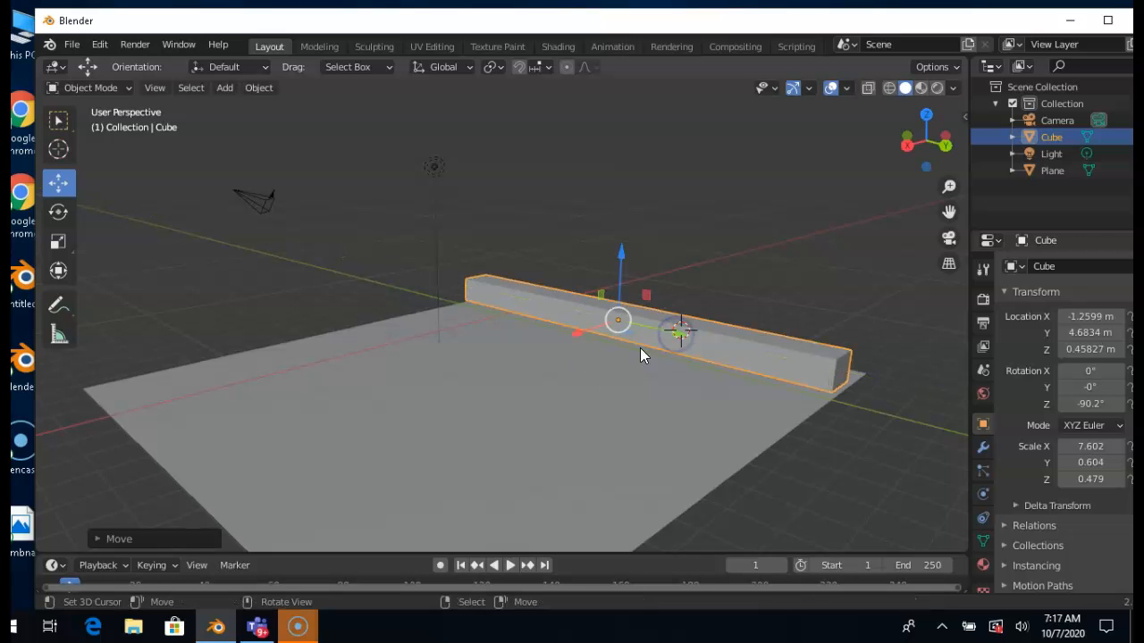
Examine the bar's position on the plane from all sides in perspective, ending with the view facing the bar's end
key(KP_6)
key(KP_6)
key(KP_6)
key(KP_6)
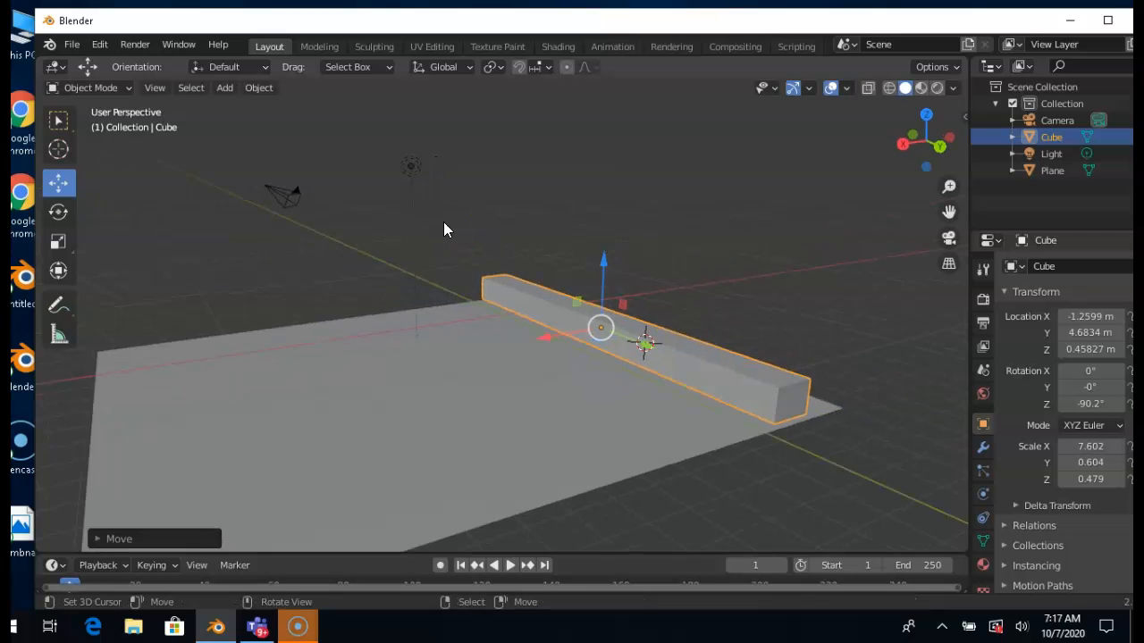
key(KP_6)
key(KP_6)
key(KP_6)
key(KP_6)
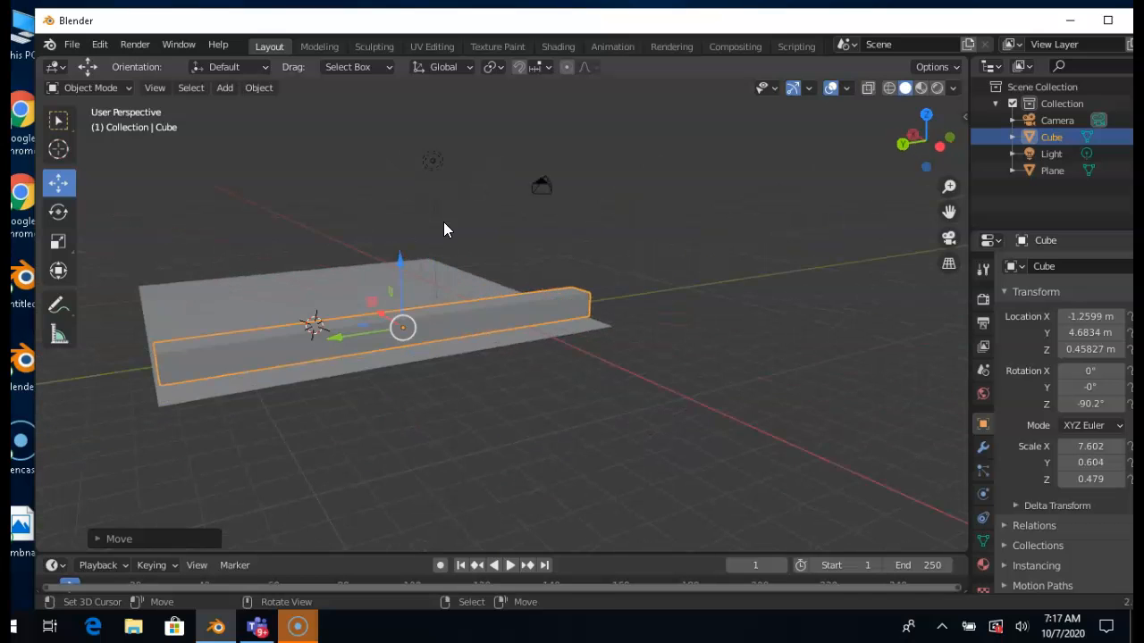
key(KP_6)
key(KP_6)
key(KP_6)
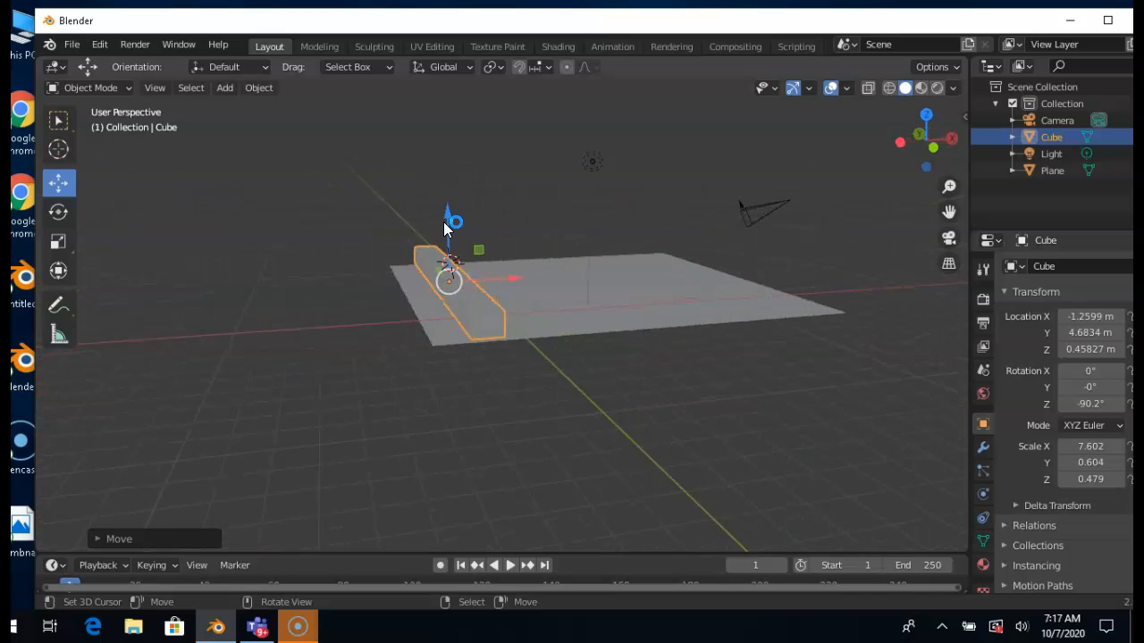
key(KP_5)
key(KP_5)
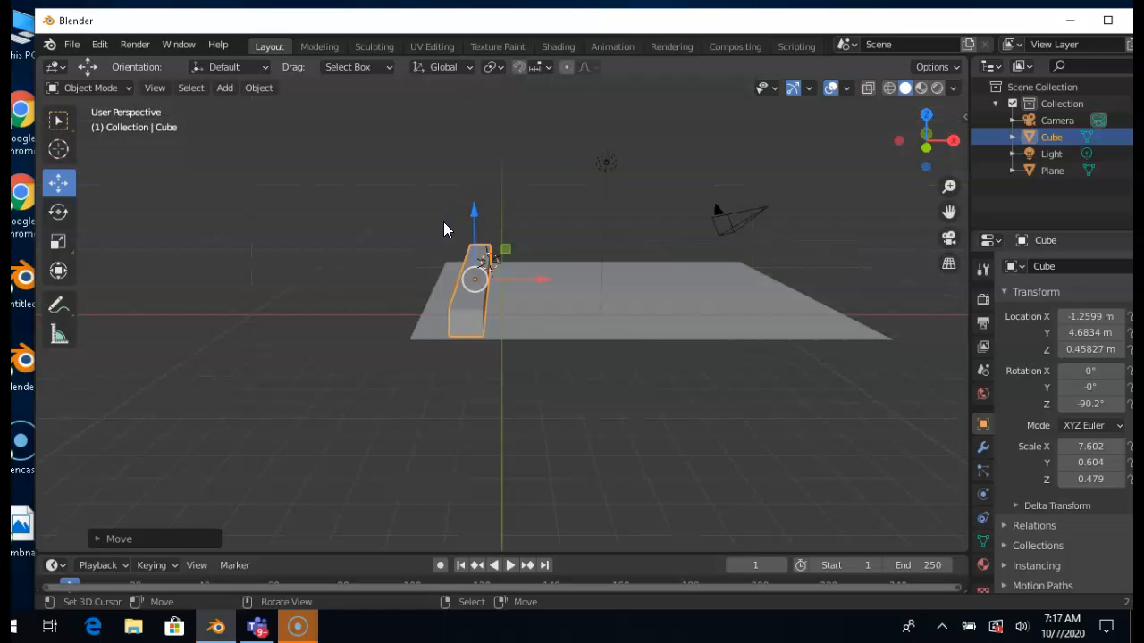
Inspect the bar and plane at ground level, including the right and front orthographic views
key(KP_4)
key(KP_4)
key(KP_8)
key(KP_8)
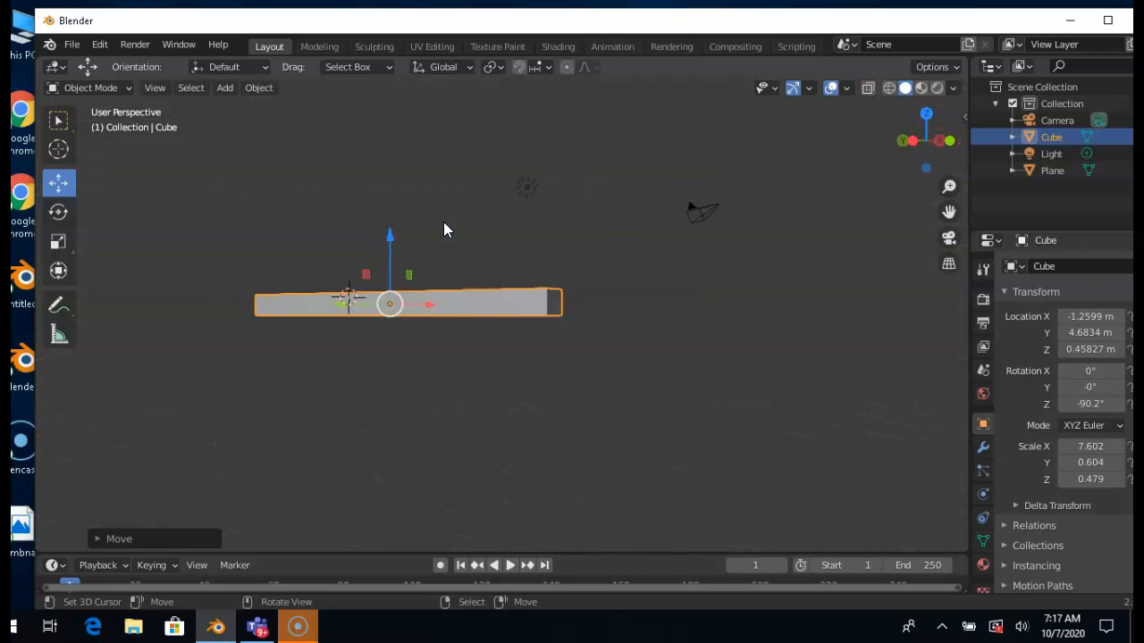
key(KP_3)
key(KP_1)
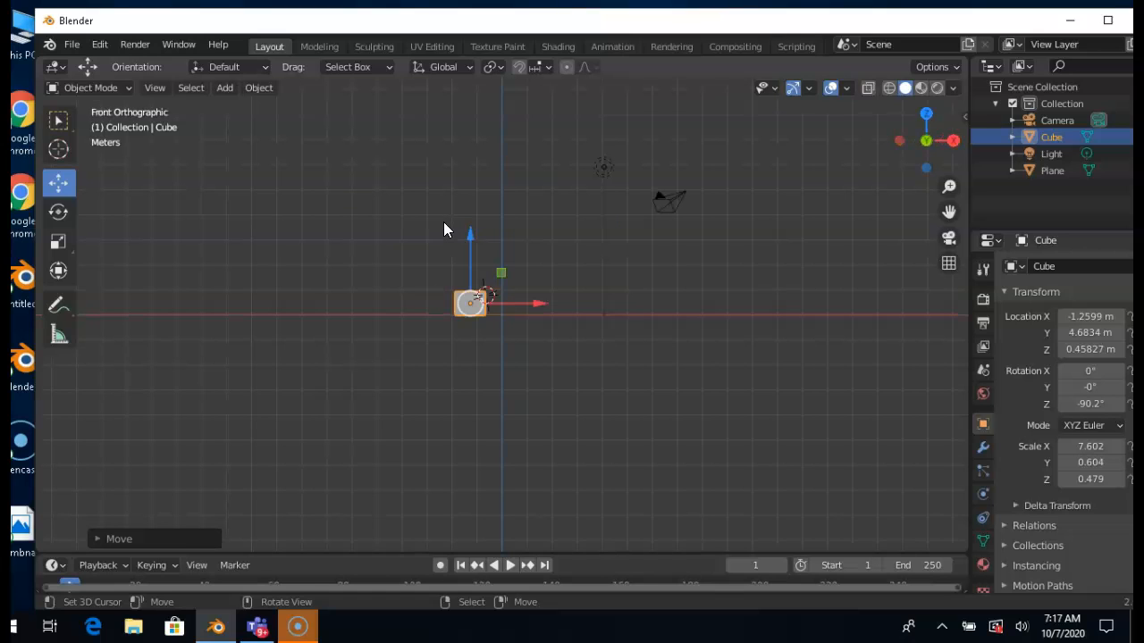
key(KP_4)
key(KP_4)
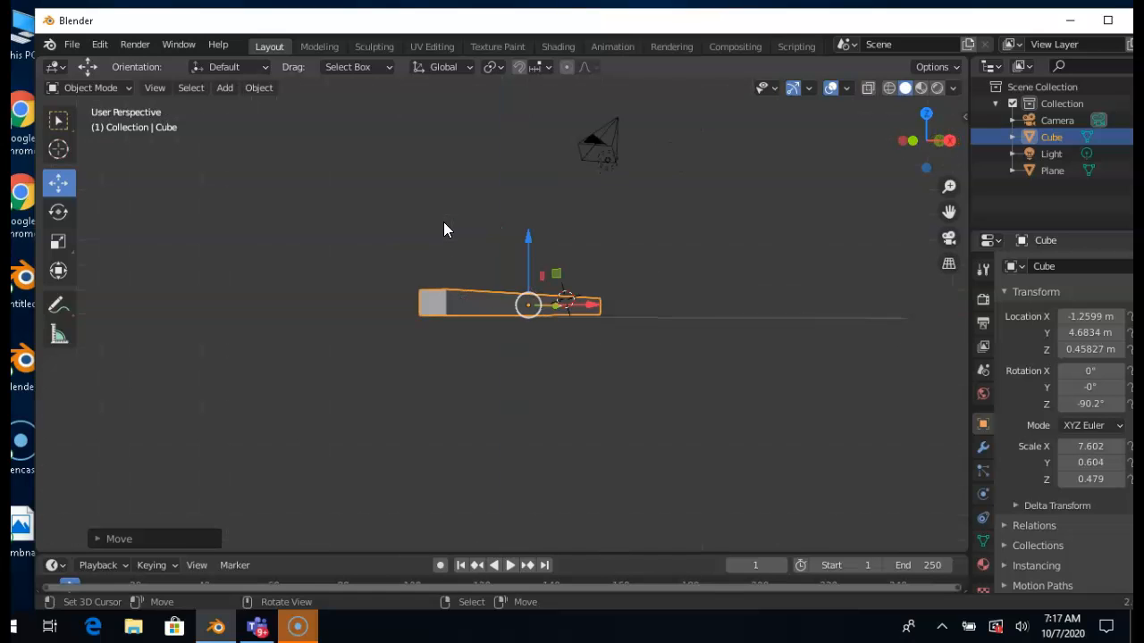
Inspect the bar and plane through vertical view rotations, ending slightly above the plane
key(KP_2)
key(KP_2)
key(KP_2)
key(KP_2)
key(KP_2)
key(KP_2)
key(KP_2)
key(KP_2)
key(KP_2)
key(KP_2)
key(KP_2)
key(KP_2)
key(KP_2)
key(KP_2)
key(KP_2)
key(KP_2)
key(KP_2)
key(KP_2)
key(KP_2)
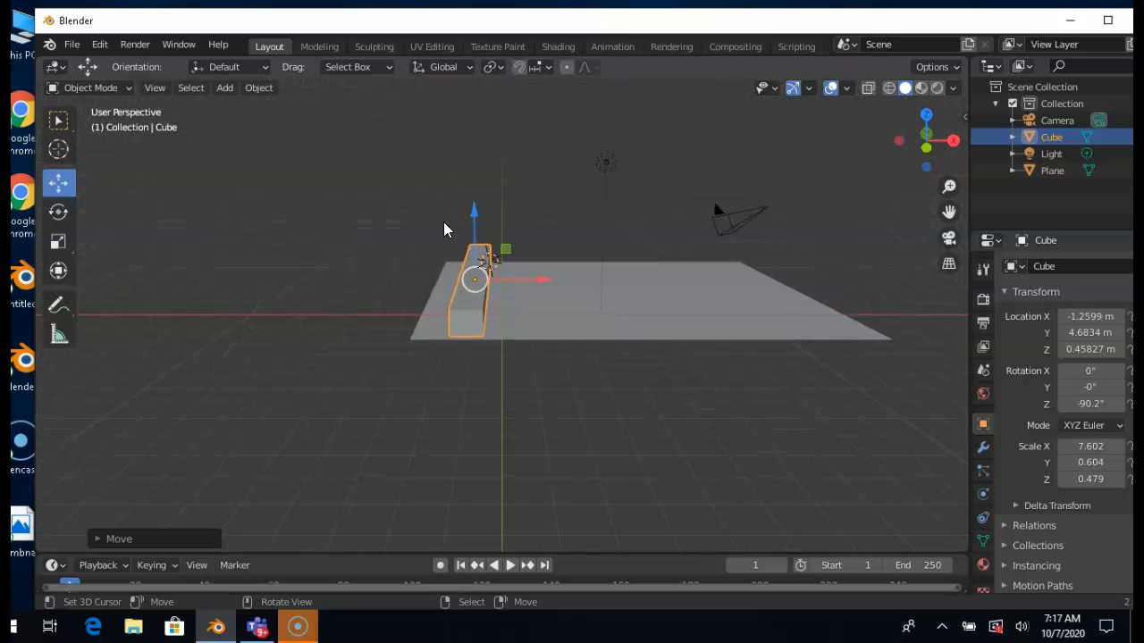
Examine the scene around the vertical axis, ending with the plane in front and the bar along its far edge
key(KP_6)
key(KP_6)
key(KP_6)
key(KP_6)
key(KP_6)
key(KP_6)
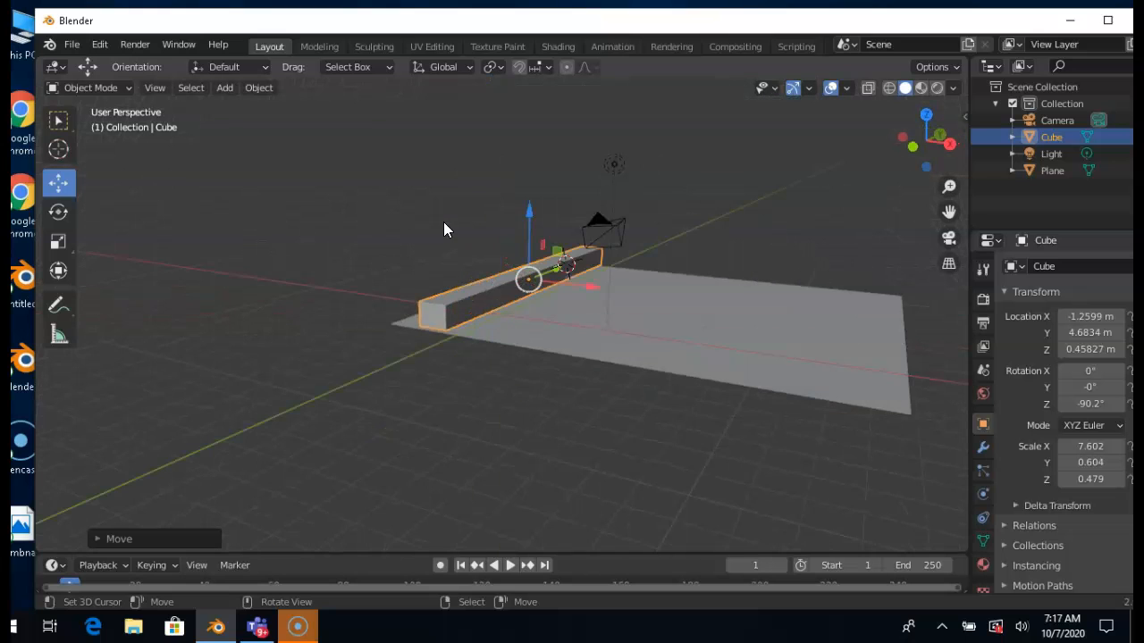
key(KP_6)
key(KP_6)
key(KP_6)
key(KP_6)
key(KP_6)
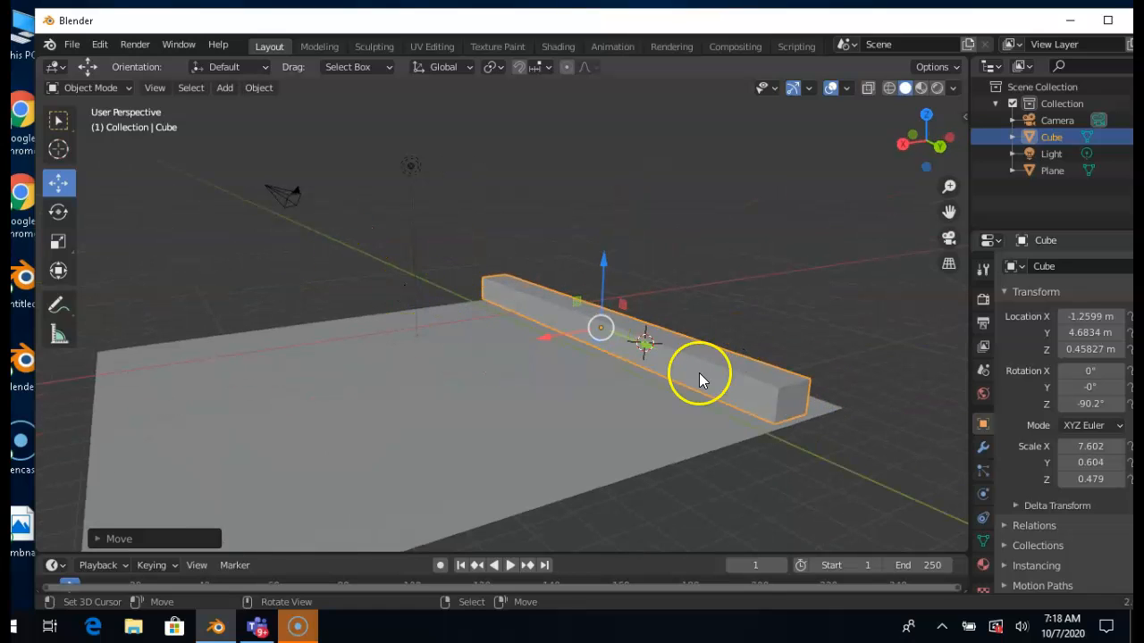
Add a cube mesh and move it along X to about 6.55 m, over the plane
click(224, 88)
mouse_move(238, 105)
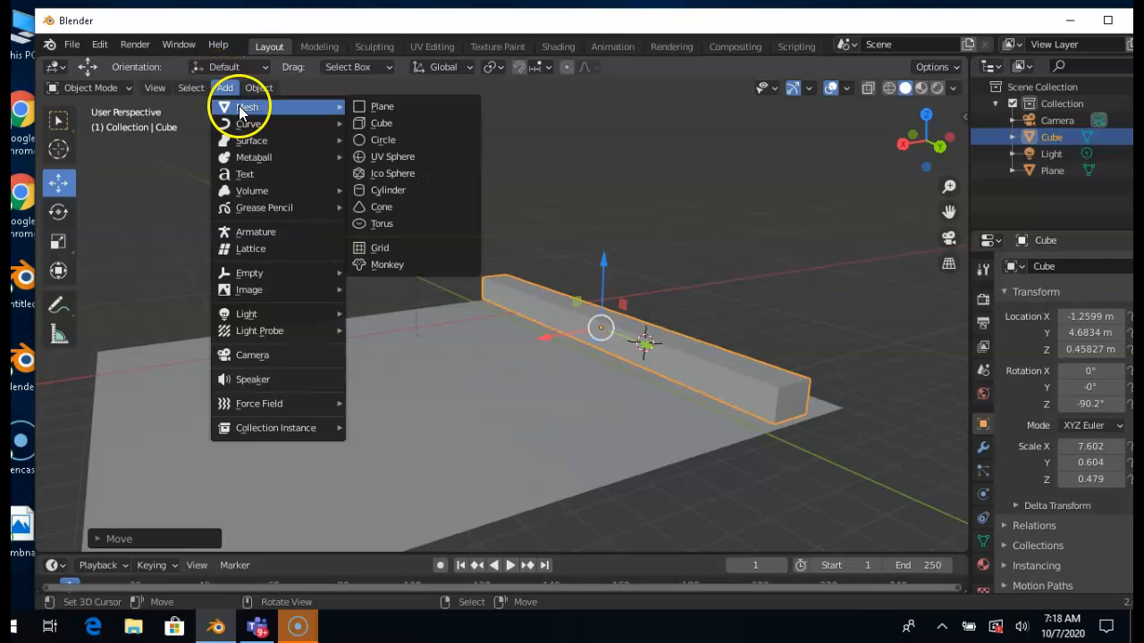
click(375, 124)
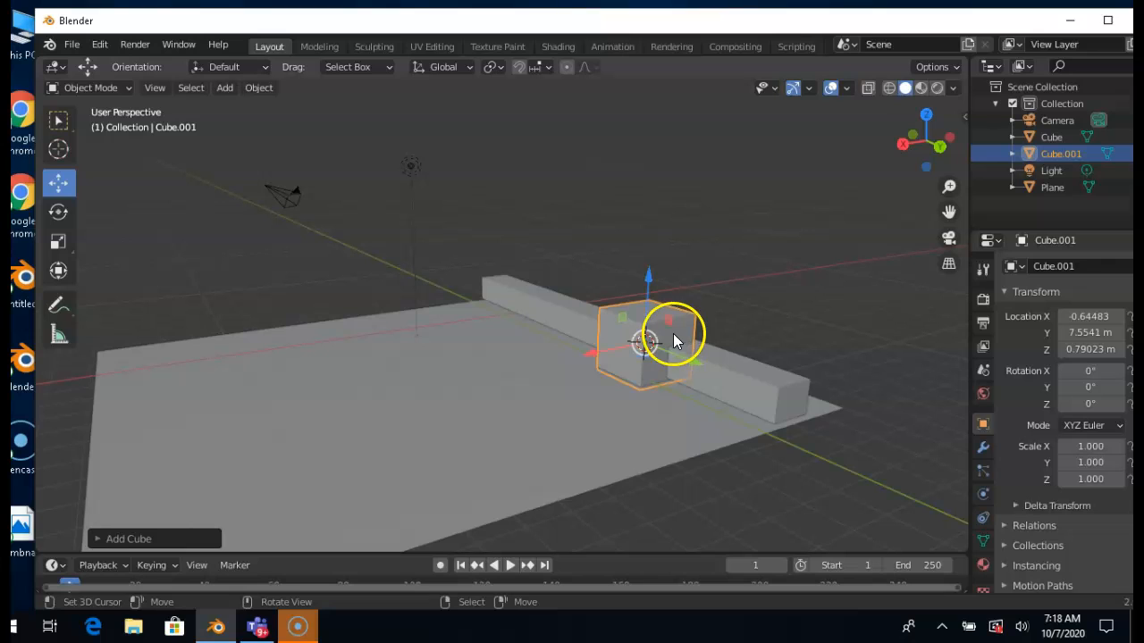
drag(608, 348, 394, 410)
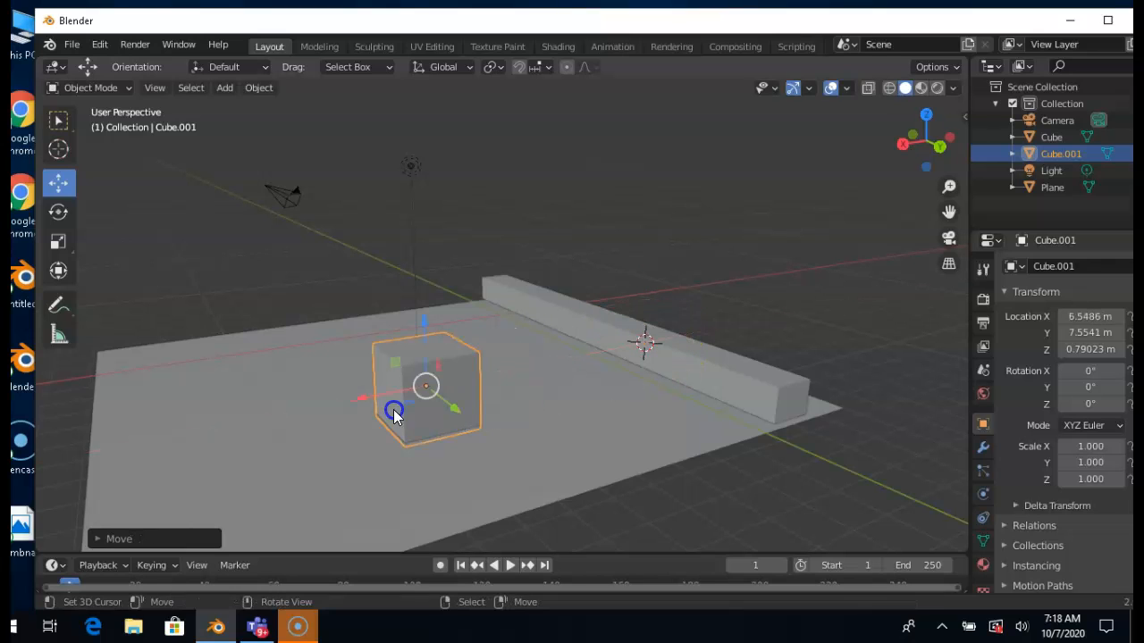
Shrink the new cube to a scale of about 0.42 × 0.47 × 0.41 and raise it to about Z 3.22 m
click(58, 241)
mouse_move(454, 406)
mouse_down()
mouse_move(438, 391)
mouse_move(452, 406)
mouse_up()
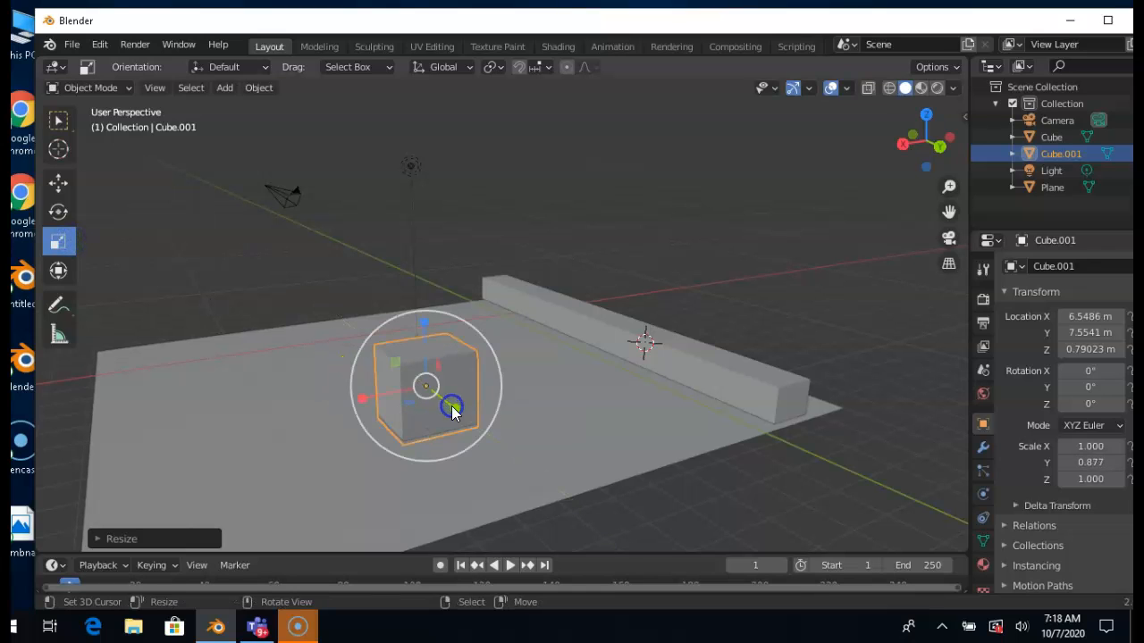
drag(424, 320, 422, 354)
drag(463, 414, 444, 401)
drag(363, 395, 401, 394)
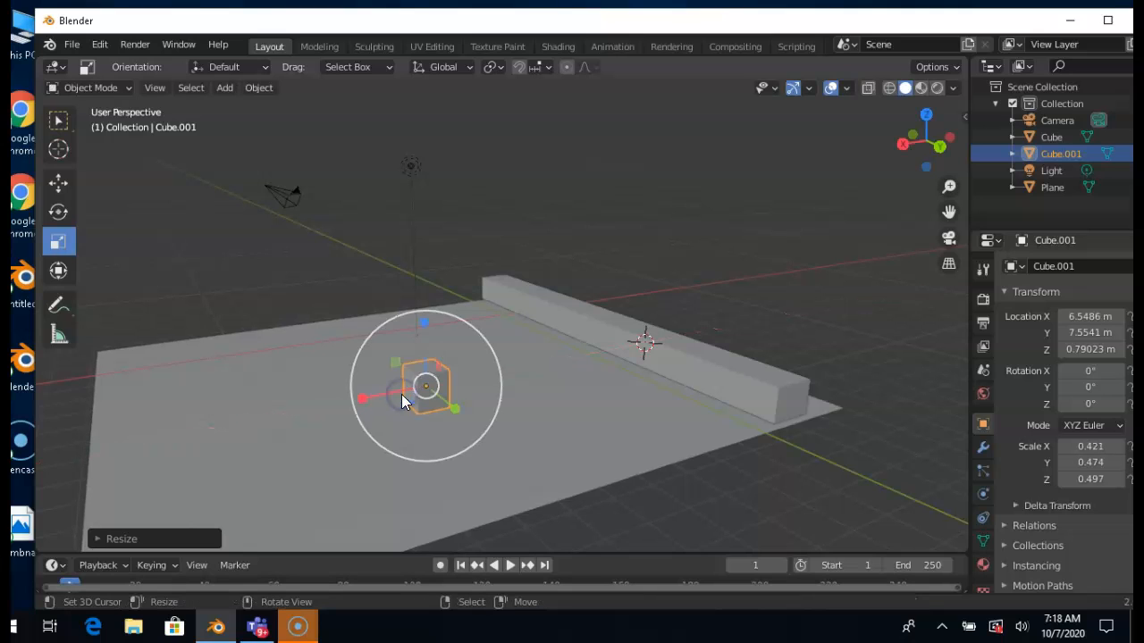
drag(424, 327, 420, 228)
click(58, 183)
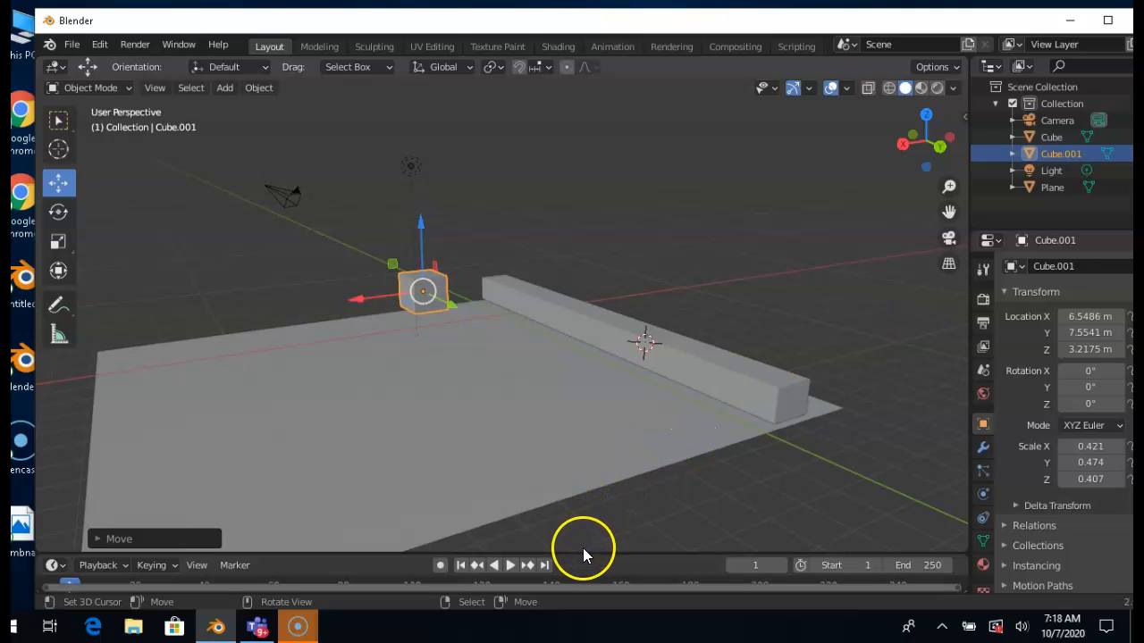
Enlarge the timeline area, test the animation playback and return to the first frame
drag(572, 553, 569, 417)
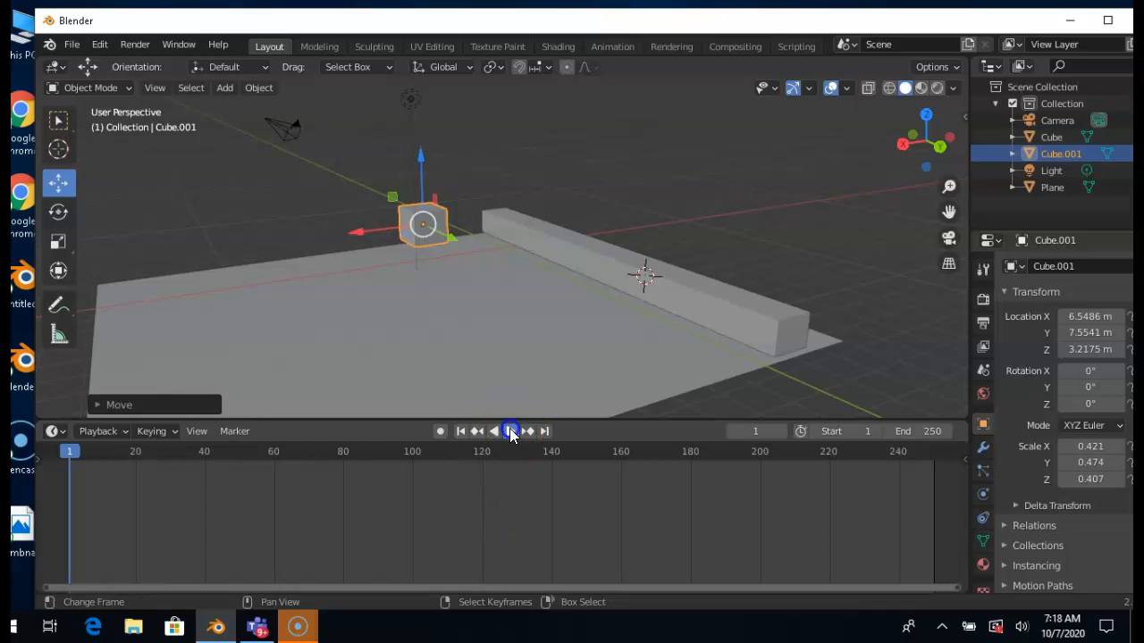
click(462, 431)
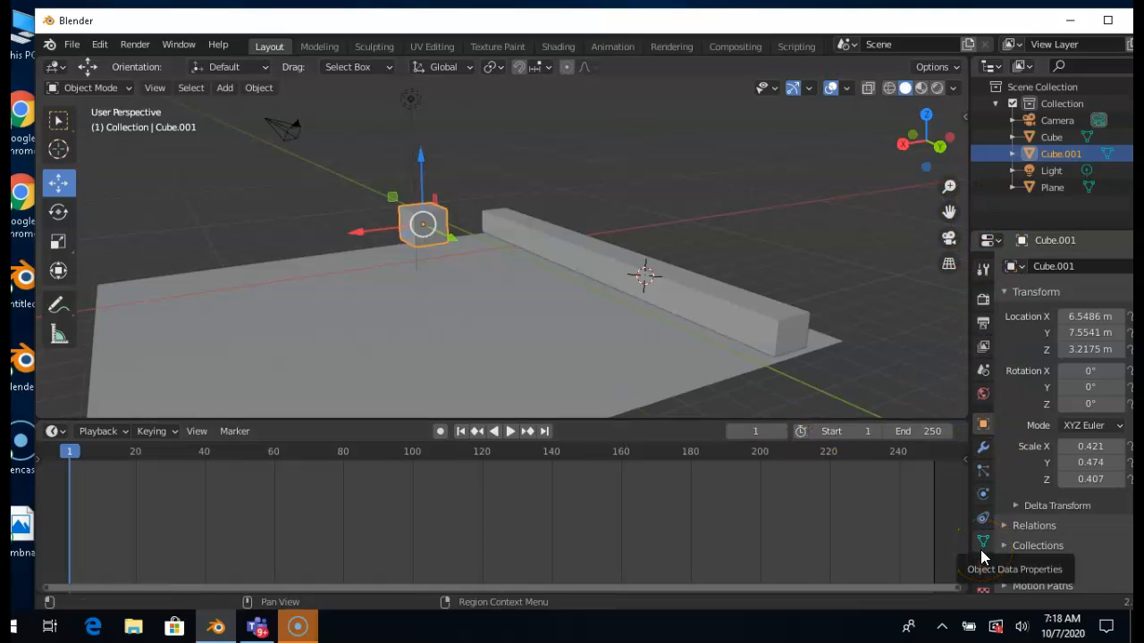
Enable Rigid Body physics on the small cube with type Active and play the simulation
click(982, 496)
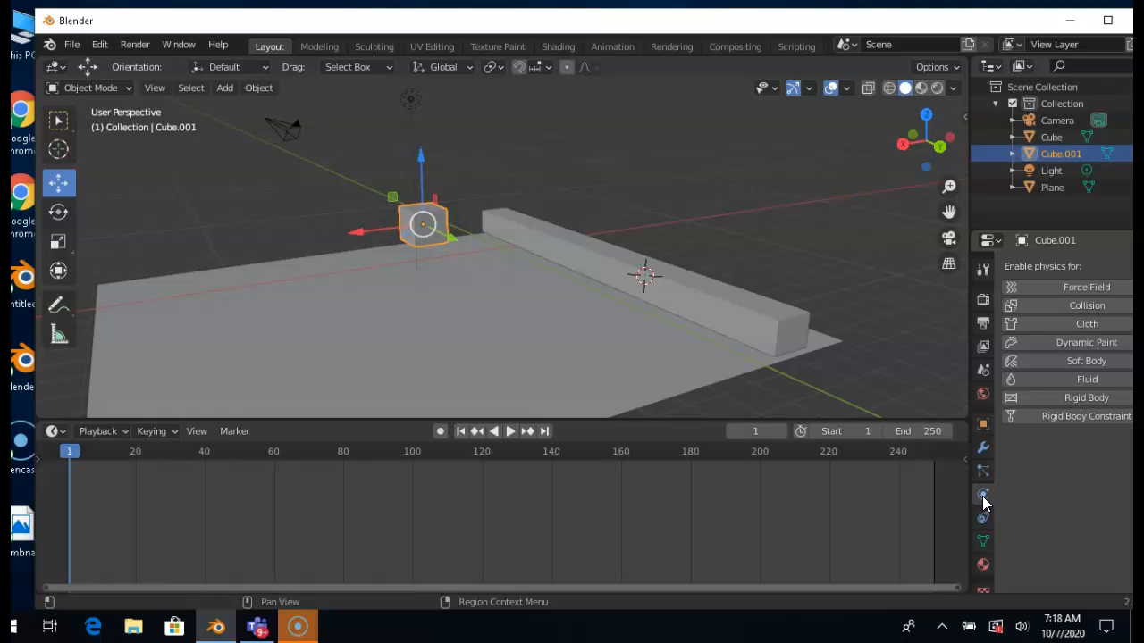
click(1089, 398)
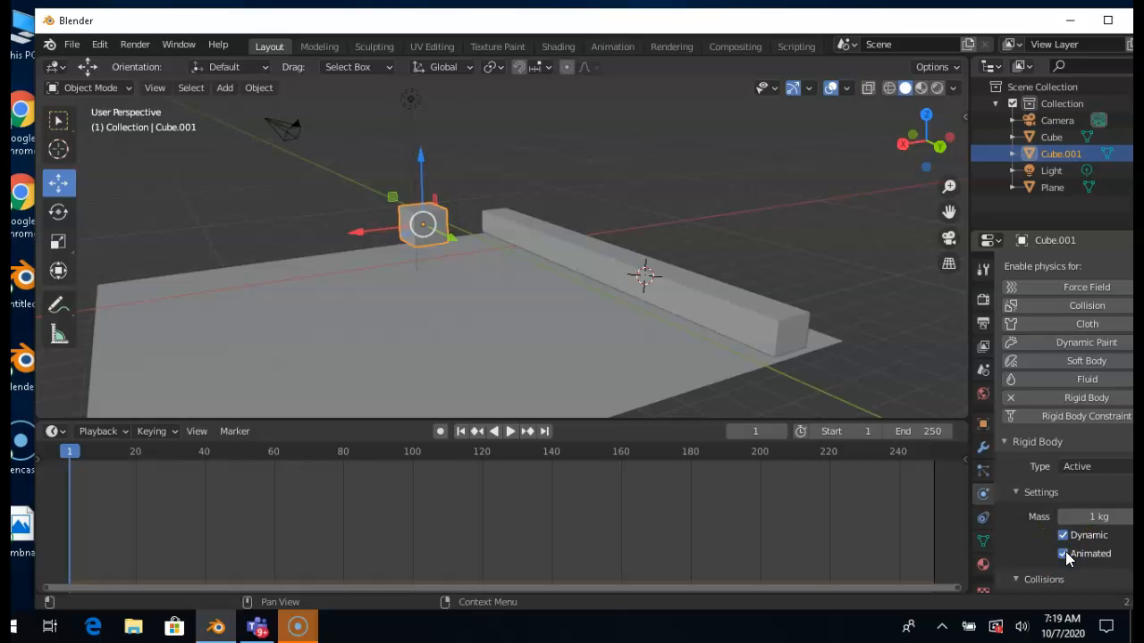
click(1080, 467)
click(1081, 483)
click(512, 431)
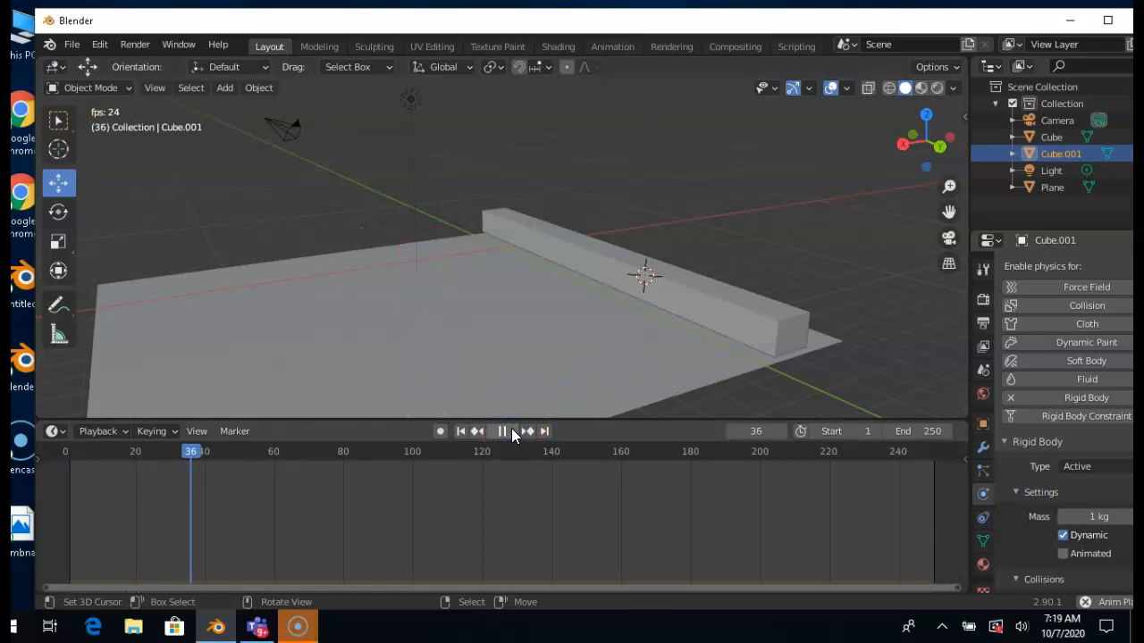
Stop playback, return to the first frame and enable Rigid Body physics on the plane with type Passive
click(511, 431)
click(461, 433)
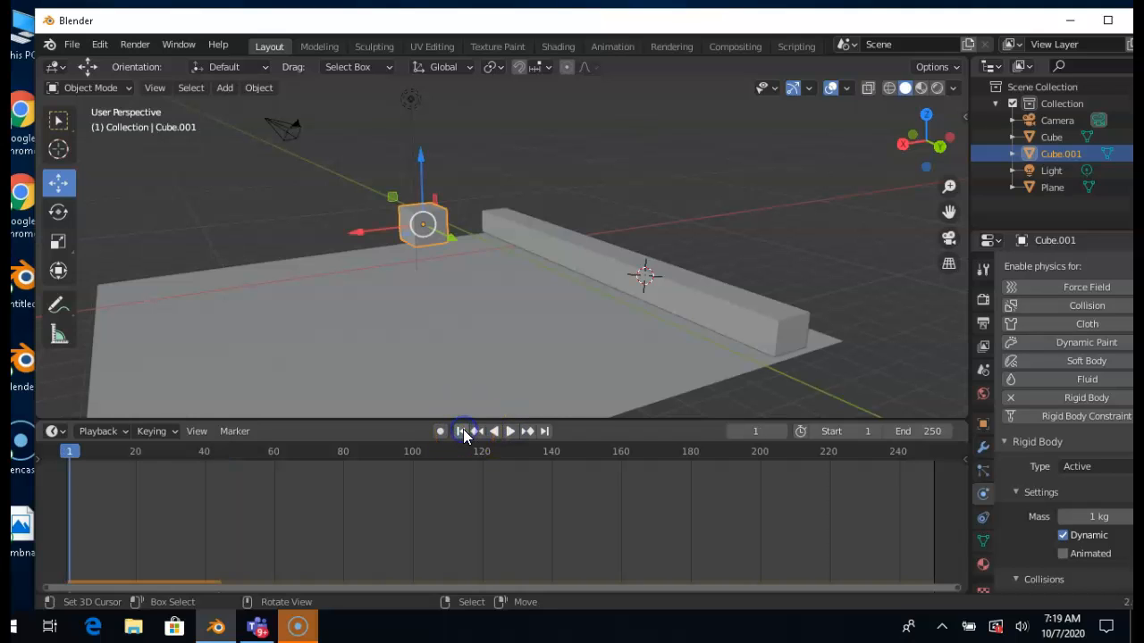
click(732, 360)
right_click(732, 360)
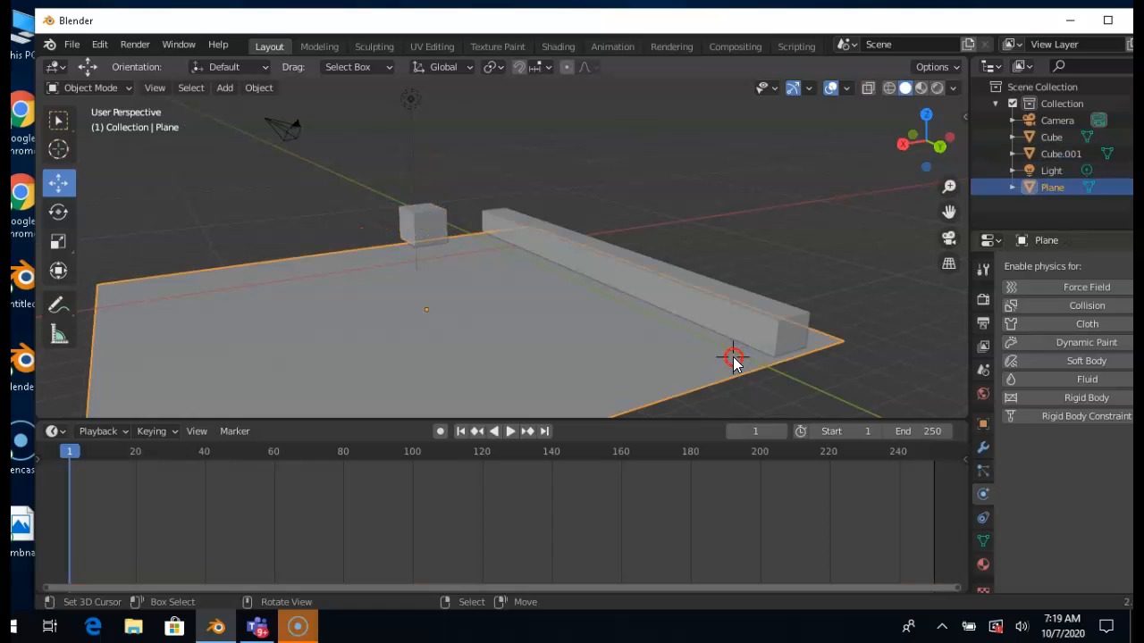
click(1117, 399)
click(1098, 466)
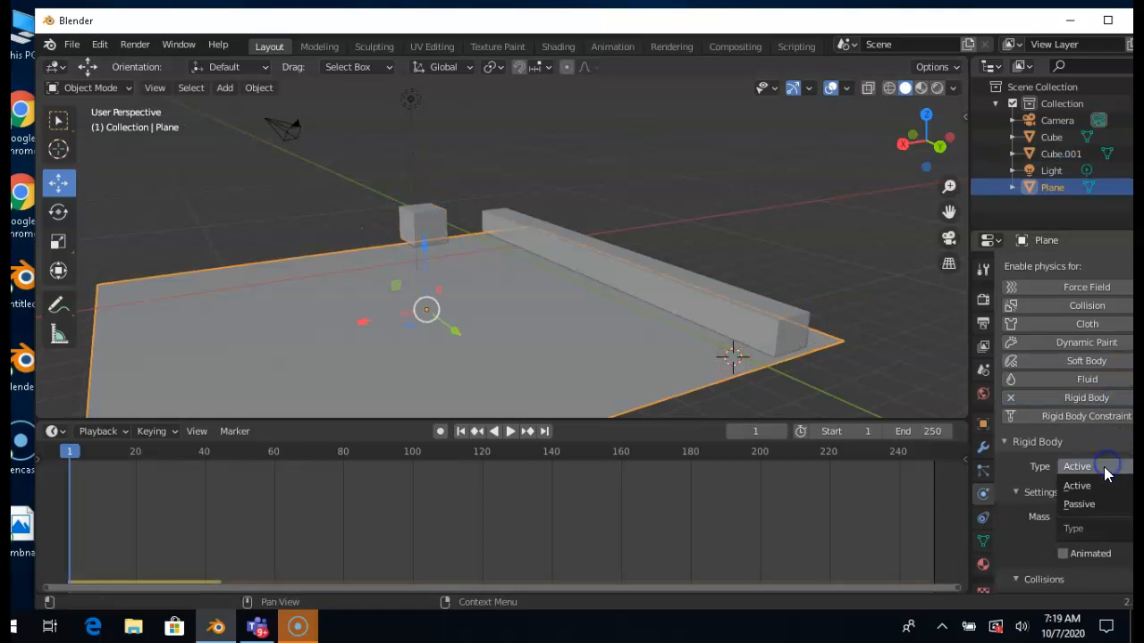
click(1092, 503)
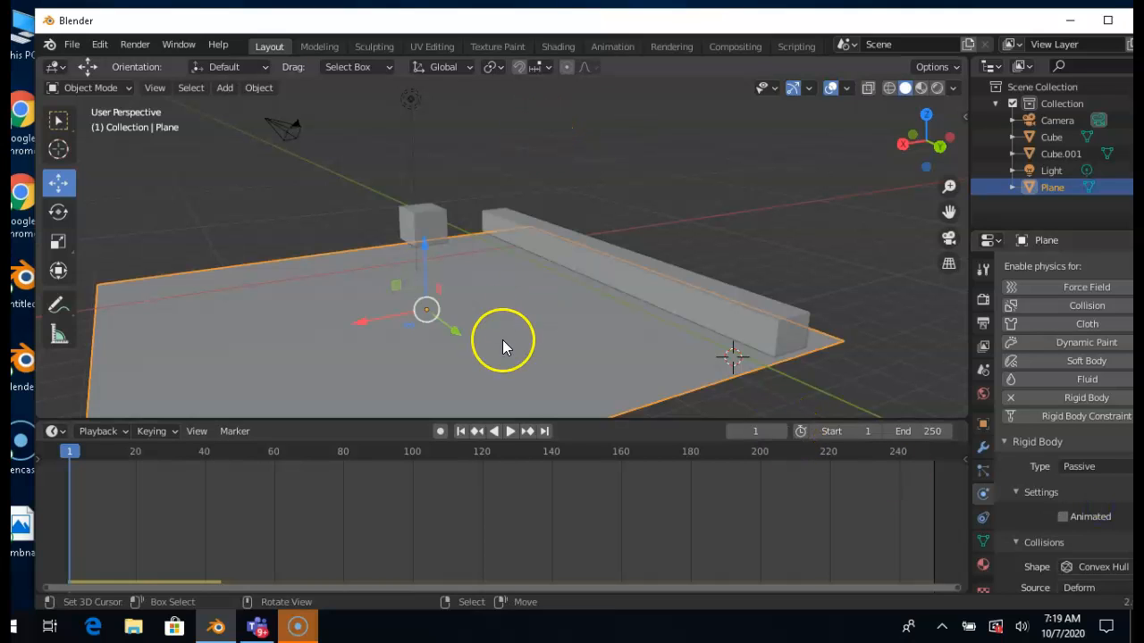
Play the simulation to check how the small cube lands on the plane and return to the first frame
click(511, 431)
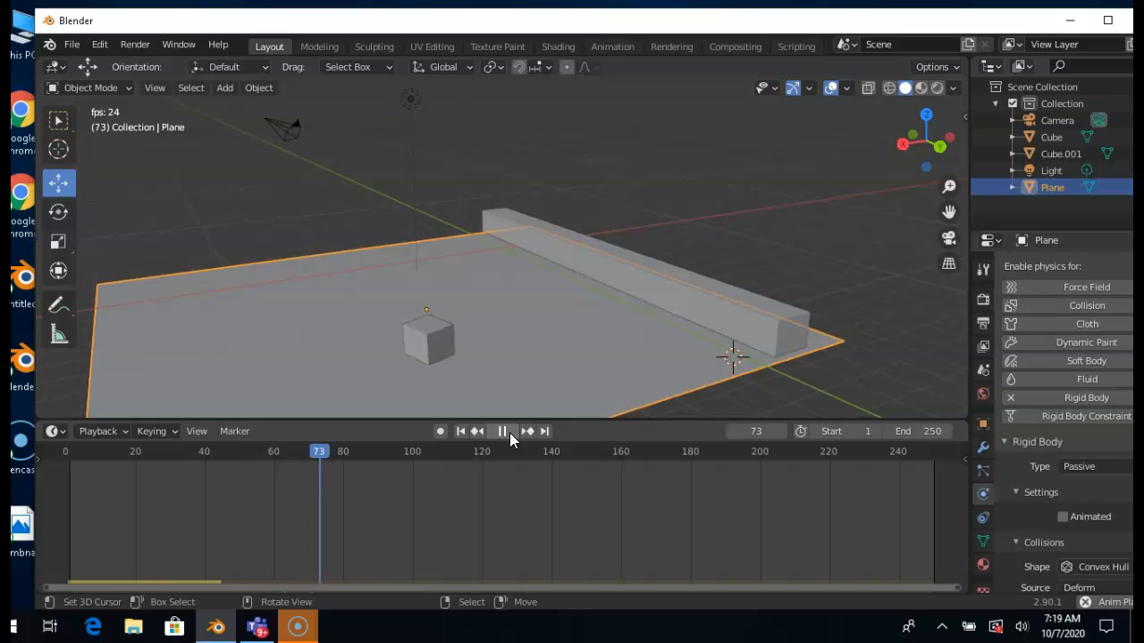
click(509, 433)
click(461, 431)
Enable Rigid Body physics on the long bar and set its type to Passive
click(625, 362)
click(775, 300)
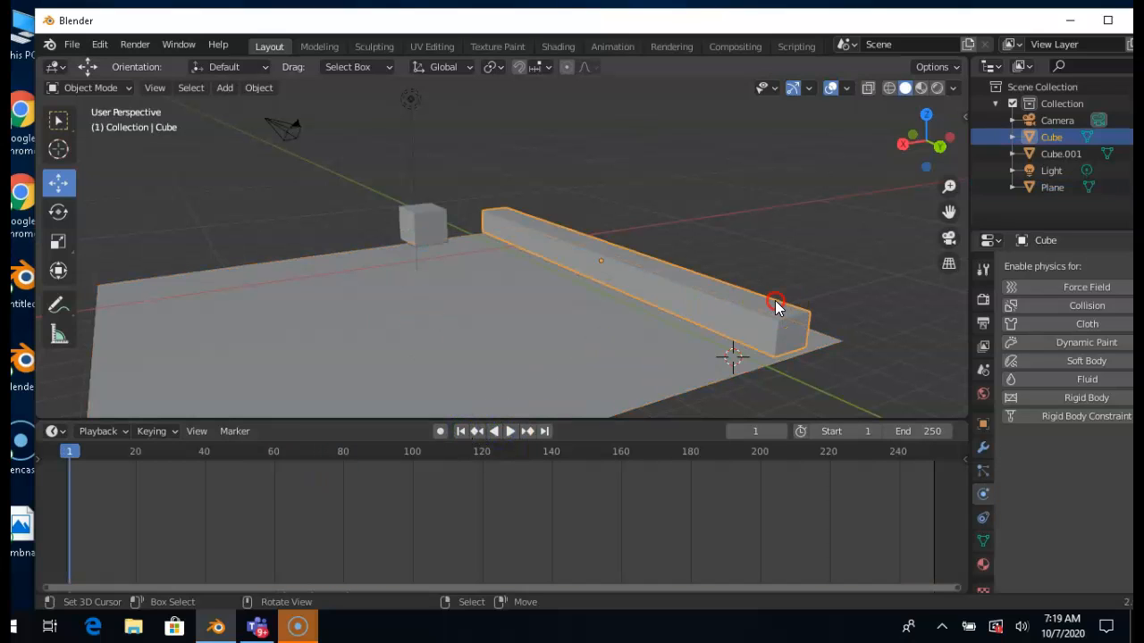
click(1098, 399)
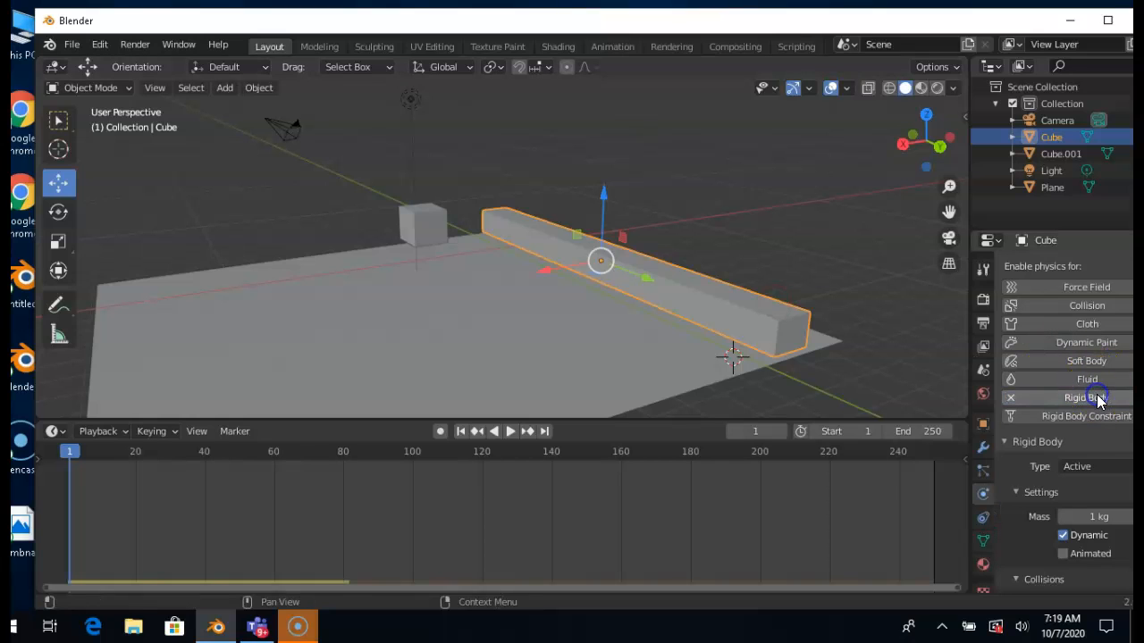
click(1082, 466)
click(1078, 506)
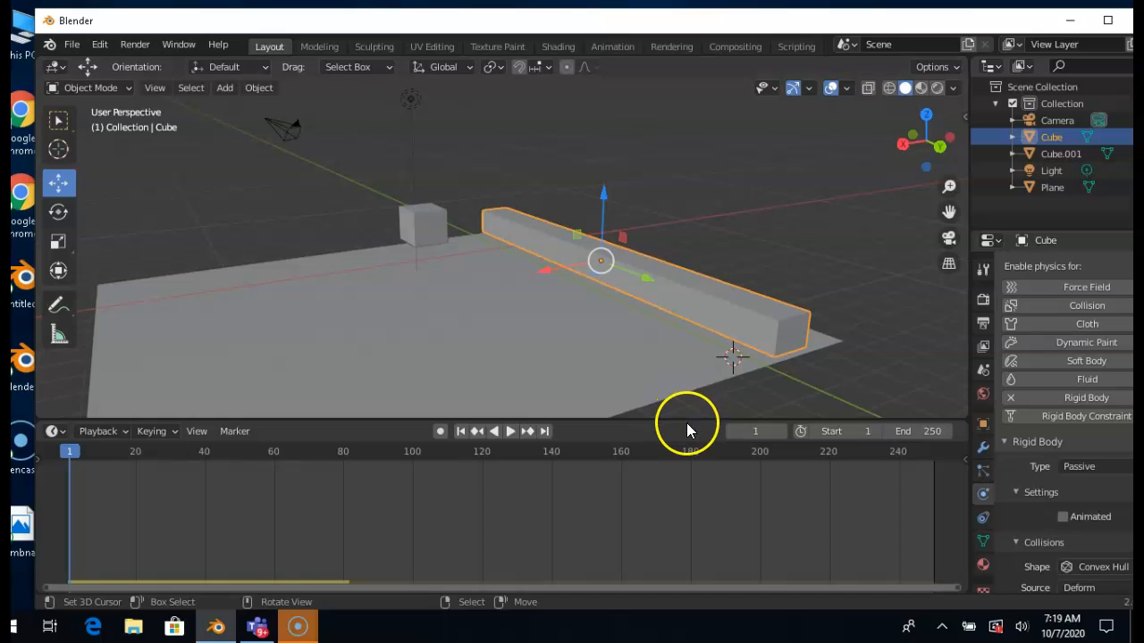
Enlarge the 3D viewport above the timeline and replay the simulation with the passive bar, returning to frame 1
drag(686, 418, 680, 458)
click(532, 252)
click(509, 467)
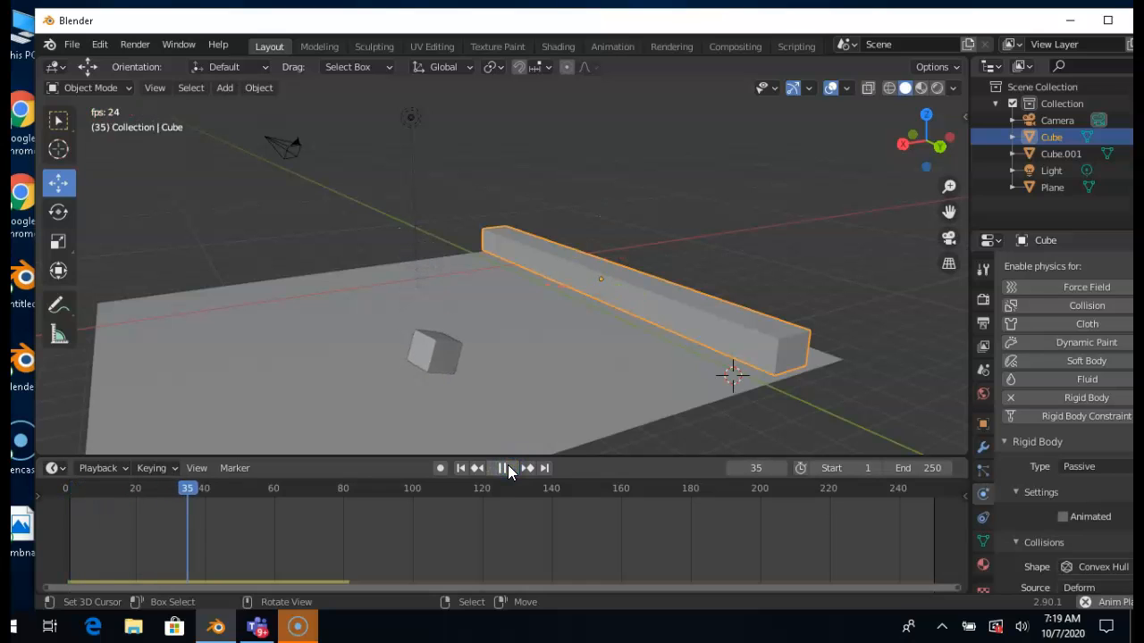
click(509, 468)
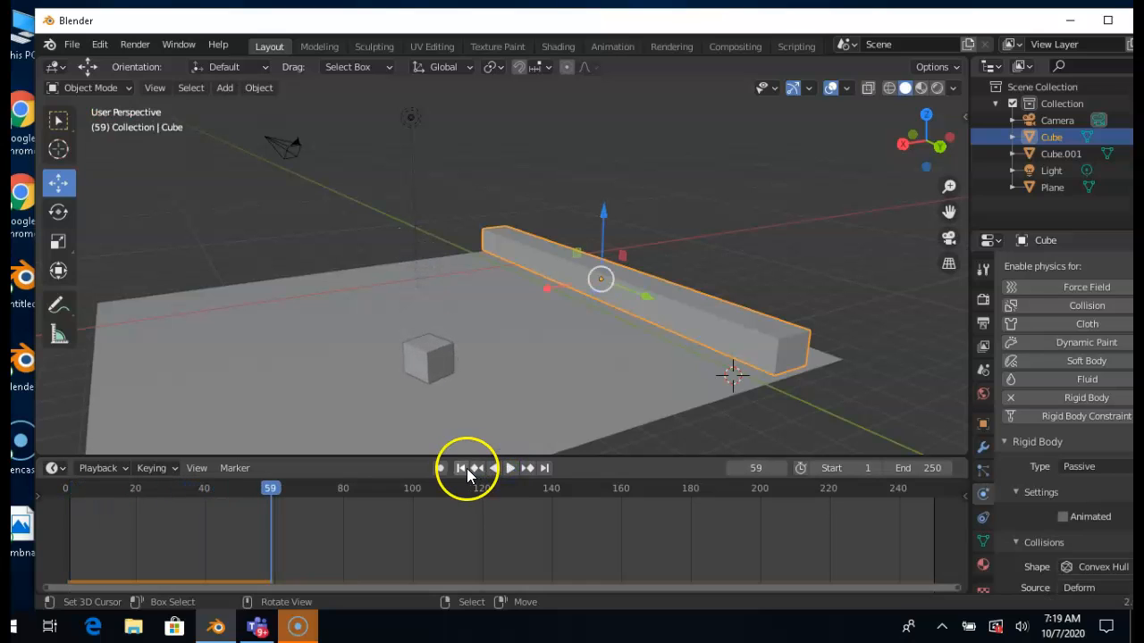
click(467, 474)
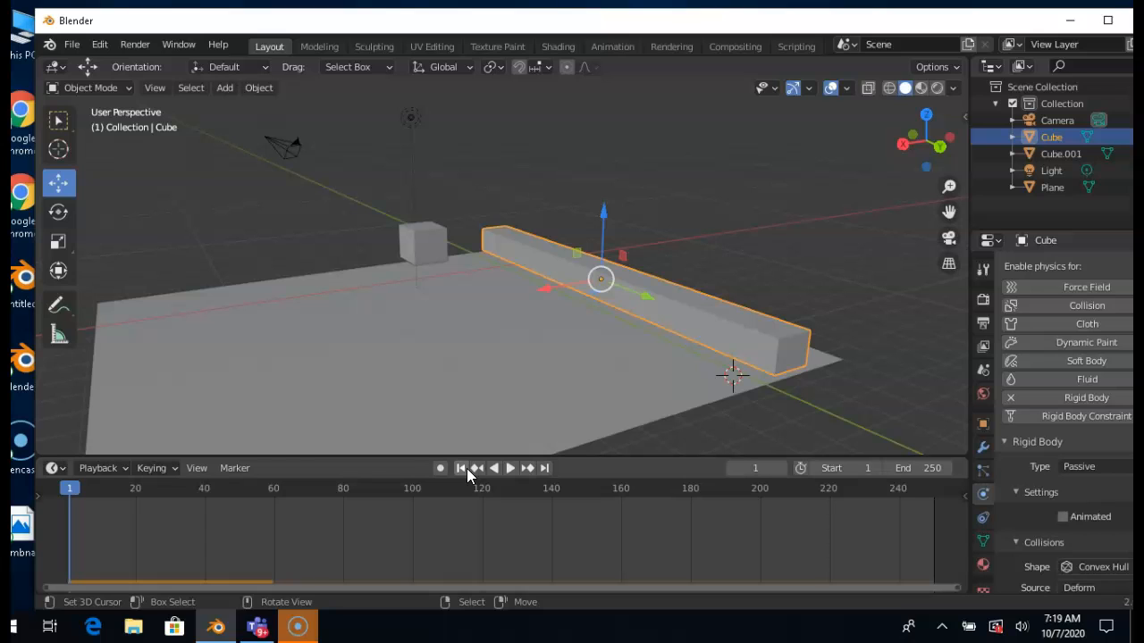
drag(564, 455, 563, 477)
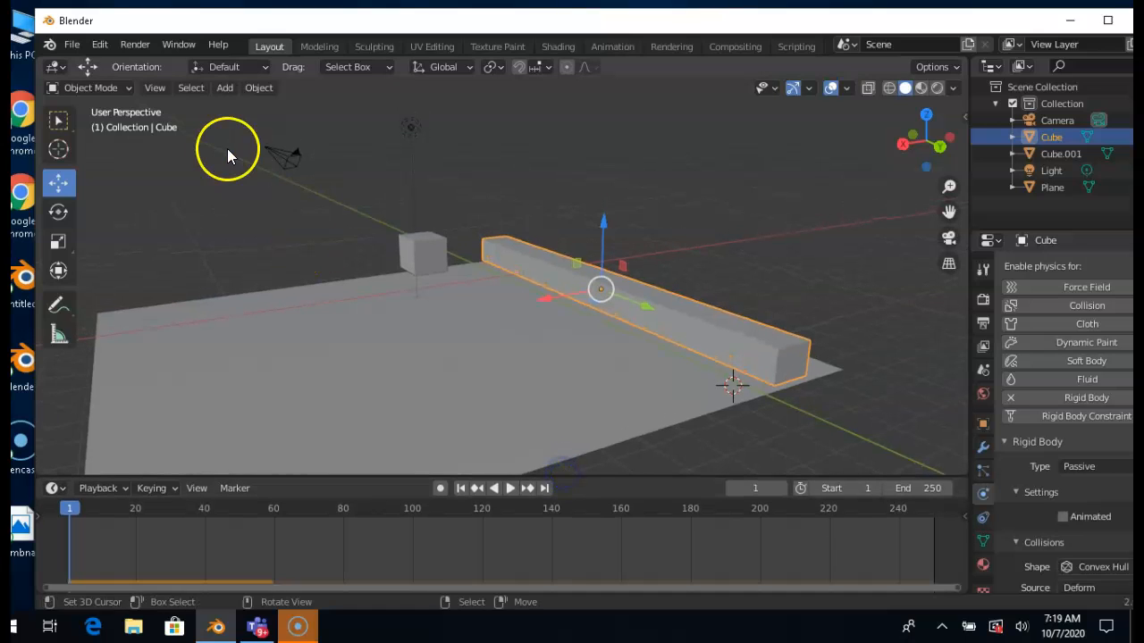
Save the scene as box22.blend in the Desktop's New folder
click(72, 43)
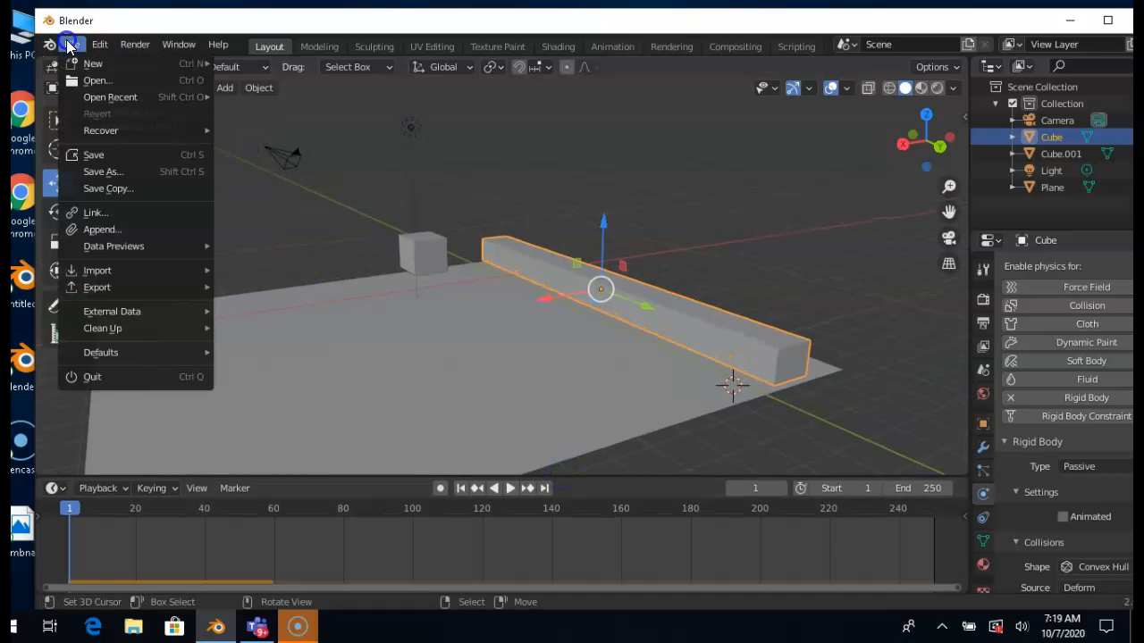
click(105, 157)
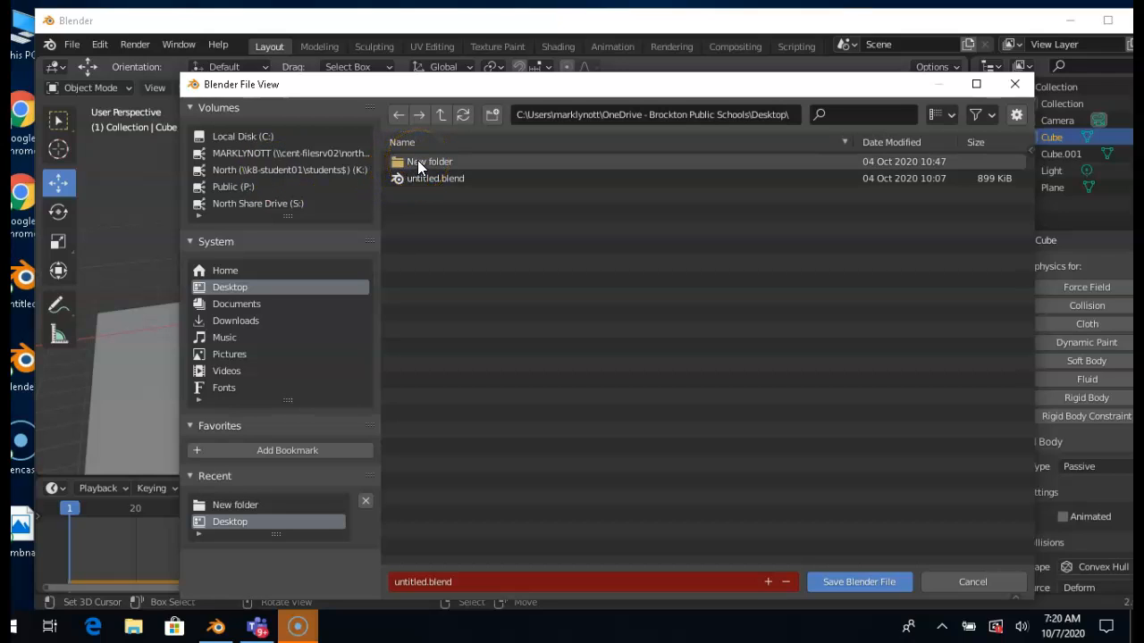
click(419, 166)
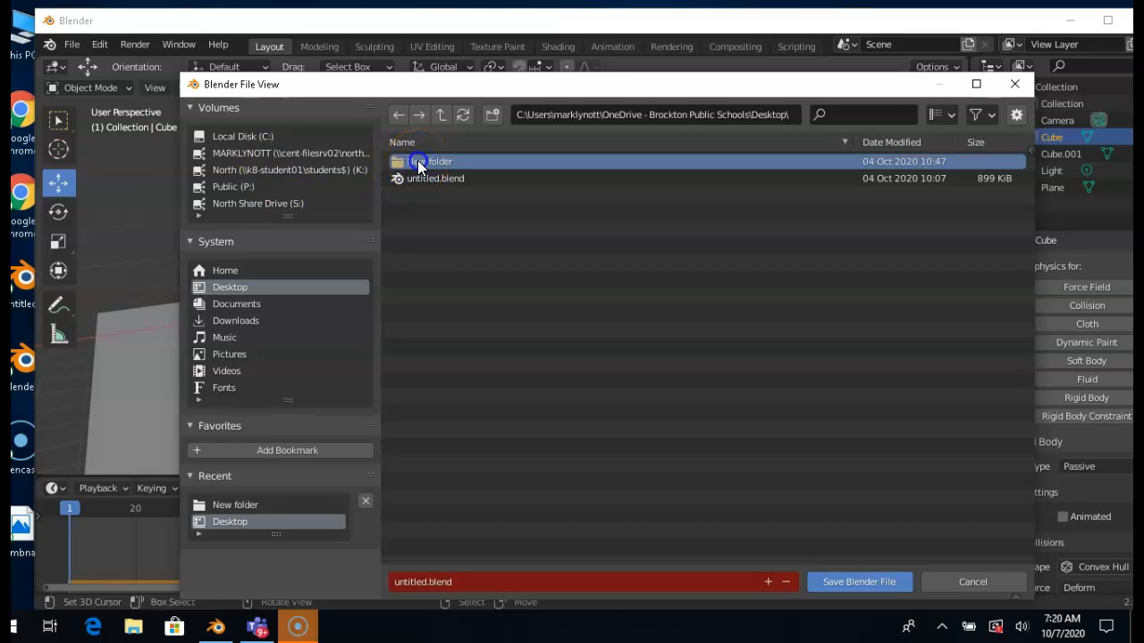
double_click(400, 163)
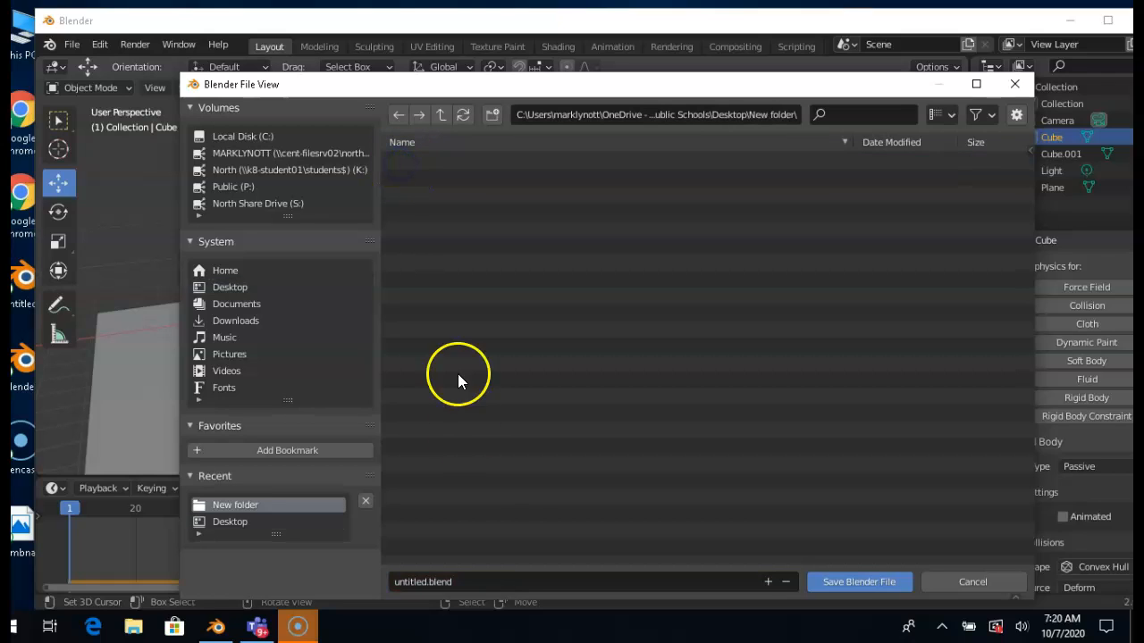
click(475, 587)
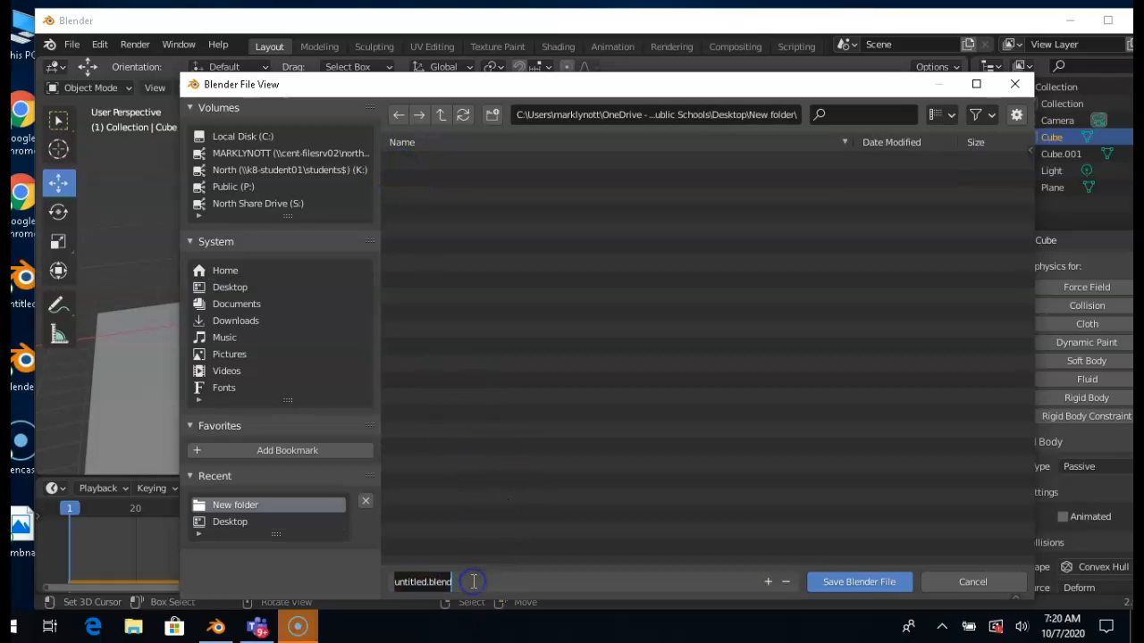
key(BackSpace)
text(box22)
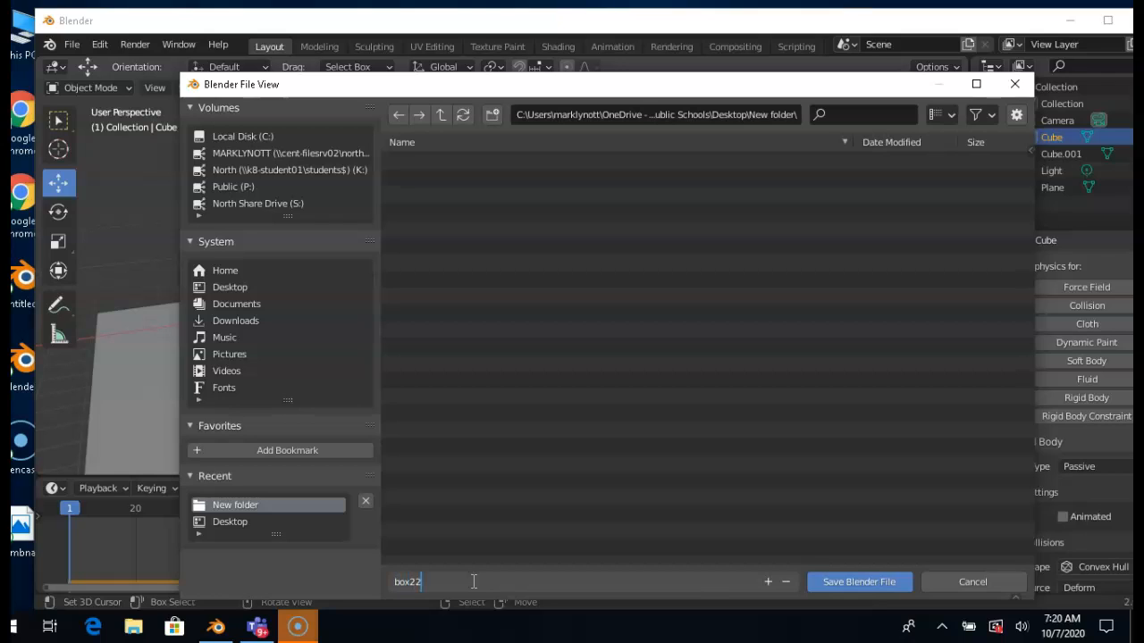
click(873, 592)
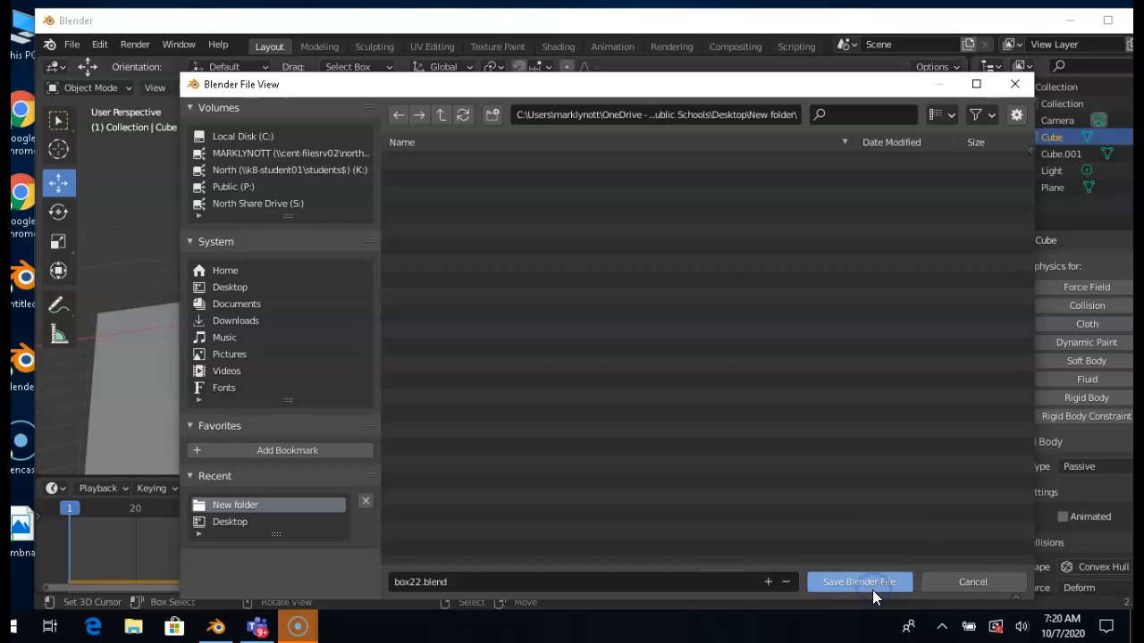
click(875, 585)
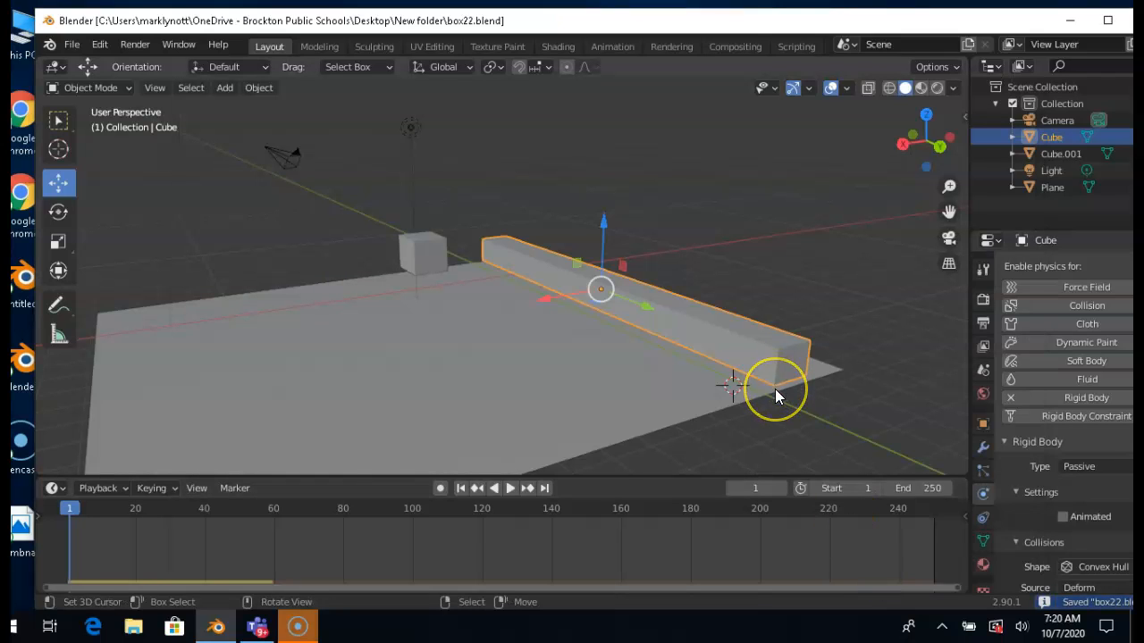